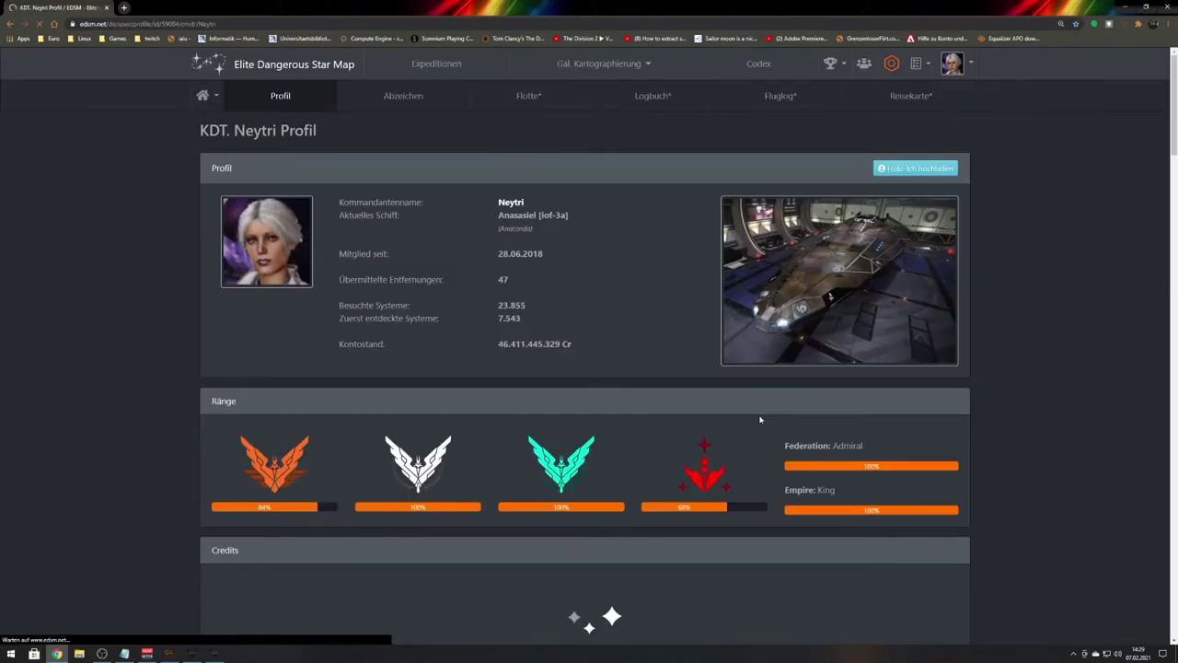
Review the account balance, combat, crime, smuggling, trade, mining and exploration statistics on the Elite Dangerous Star Map commander profile
scroll(763, 415, down, 6)
scroll(693, 403, down, 5)
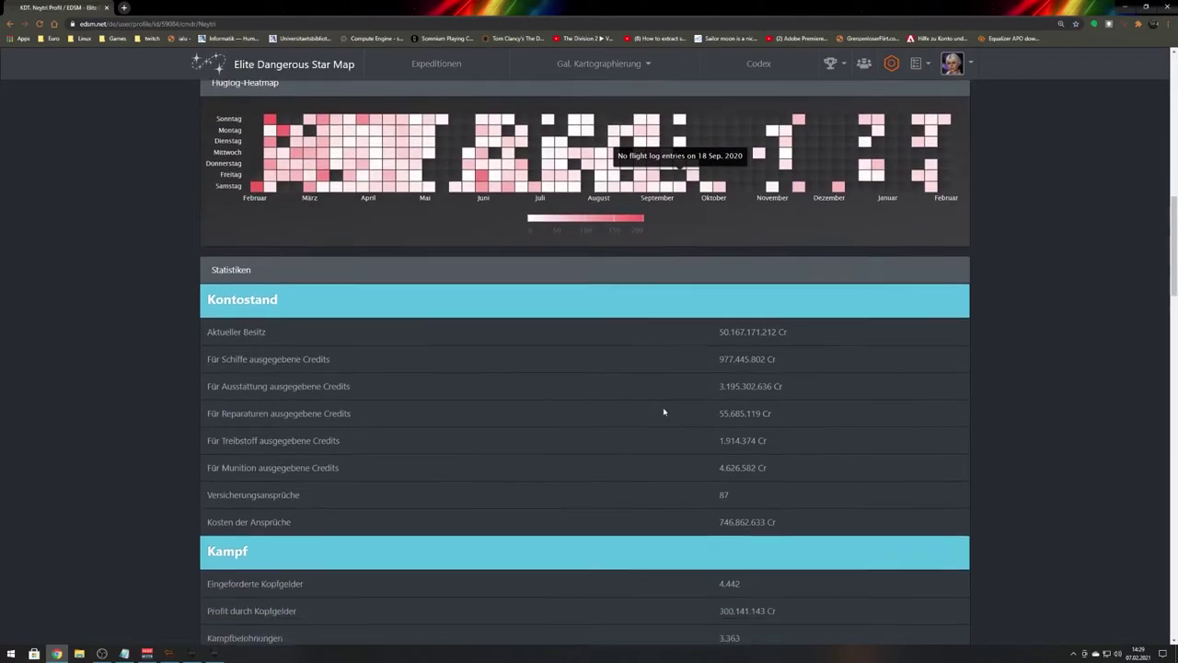
drag(720, 161, 758, 320)
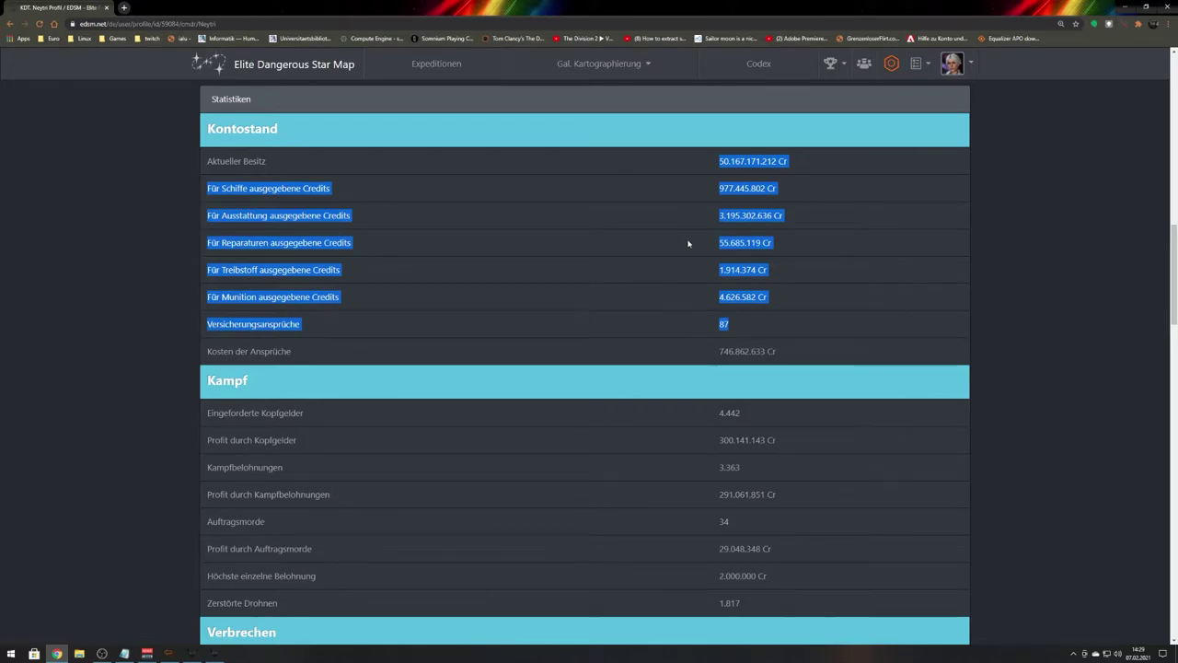
scroll(688, 243, down, 5)
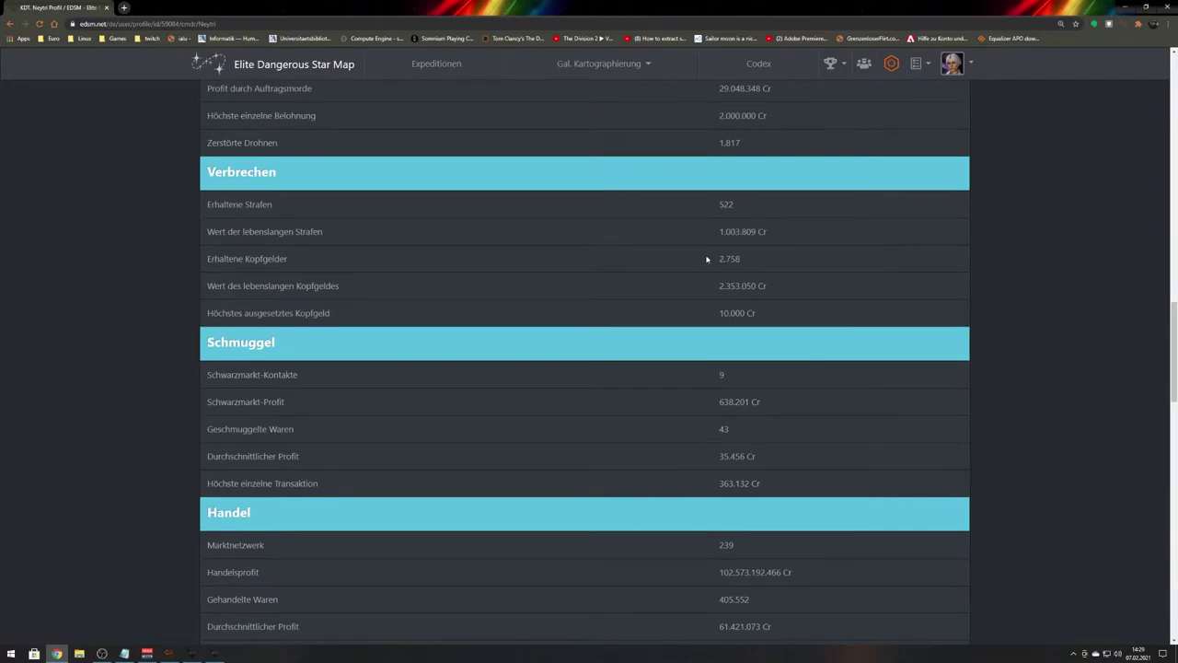
scroll(707, 259, down, 2)
scroll(707, 267, down, 2)
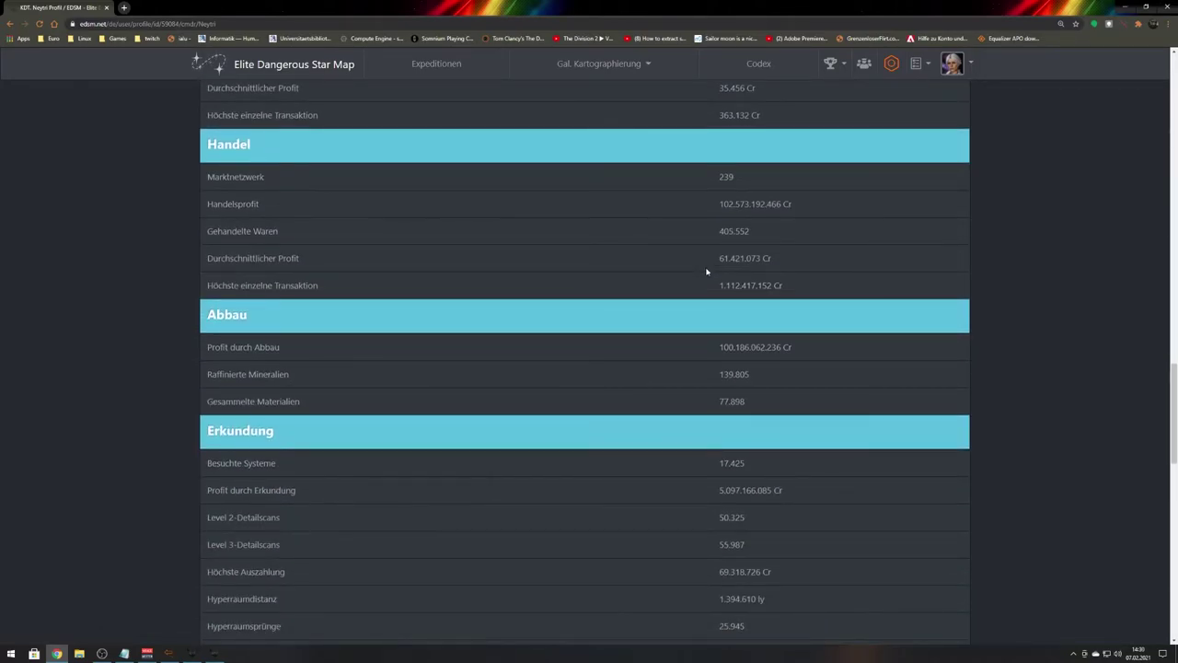
scroll(707, 271, up, 4)
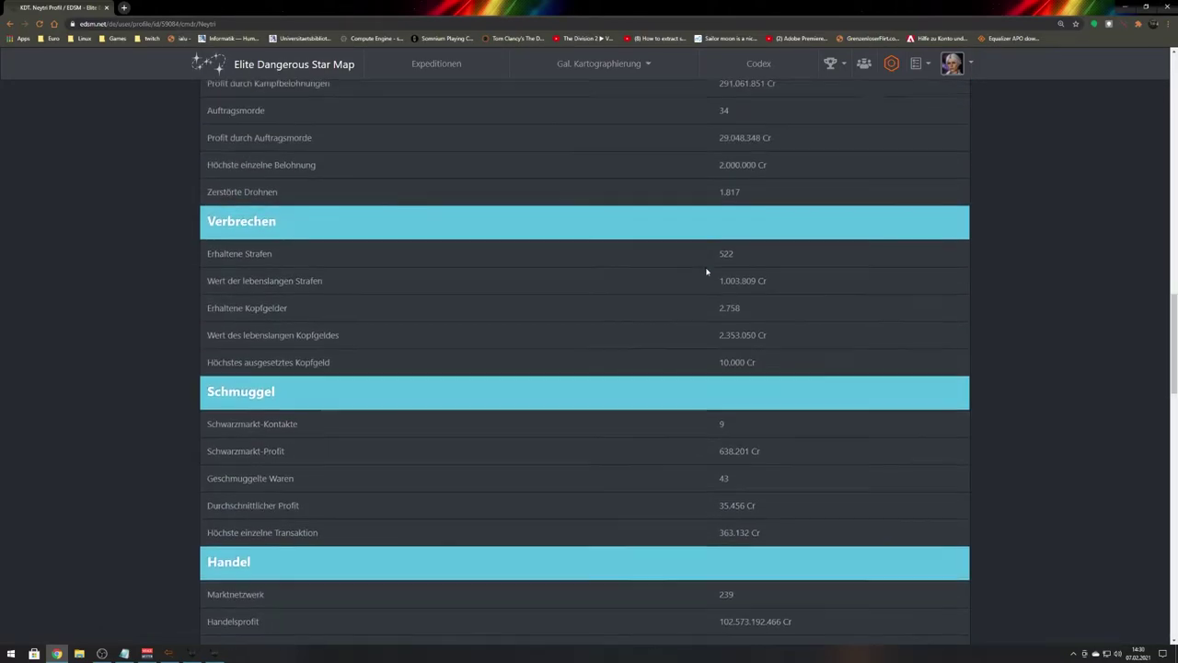
scroll(707, 271, up, 4)
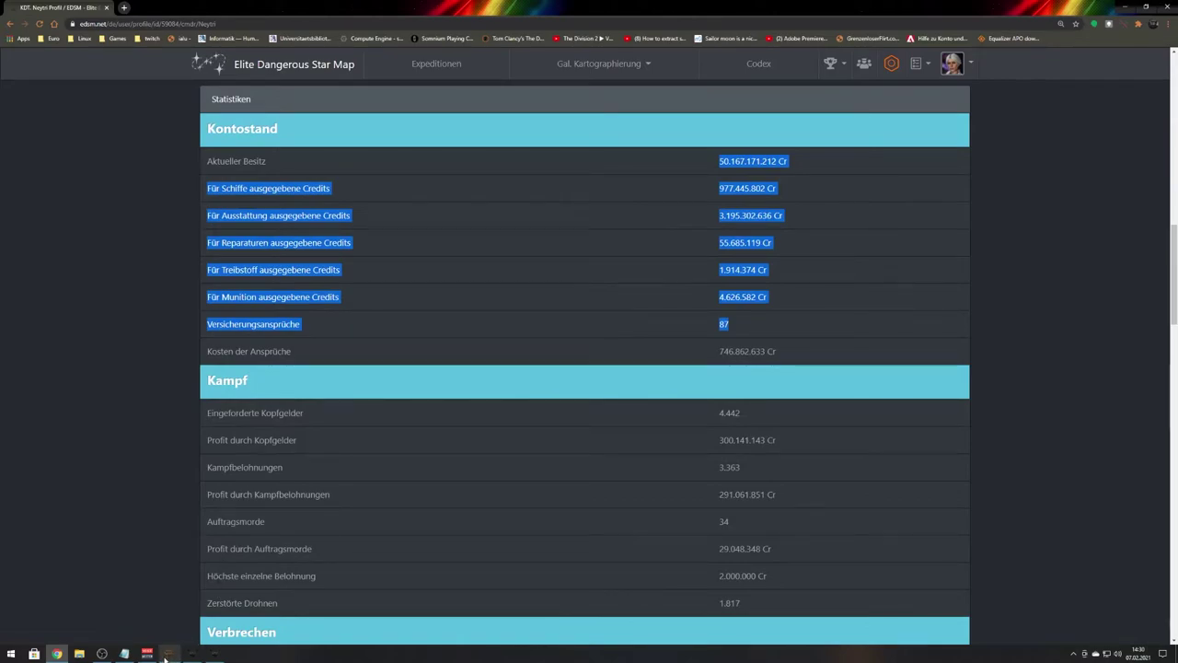
Switch to Elite Dangerous and continue the game in the commander's own private group session
double_click(945, 13)
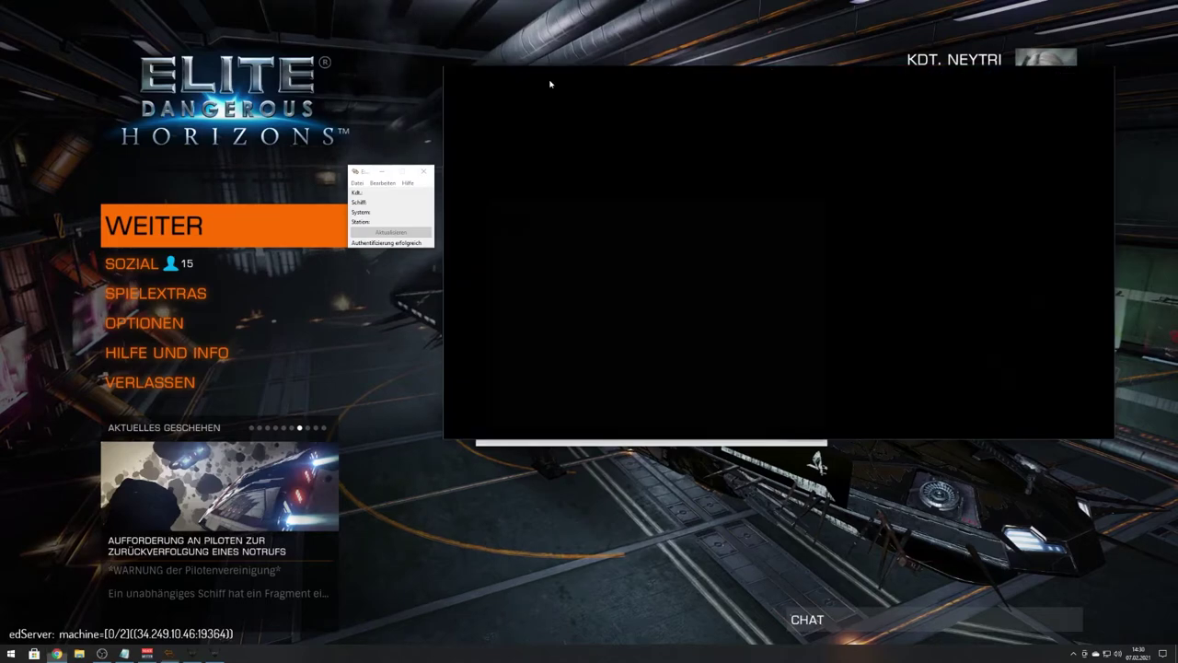
click(550, 84)
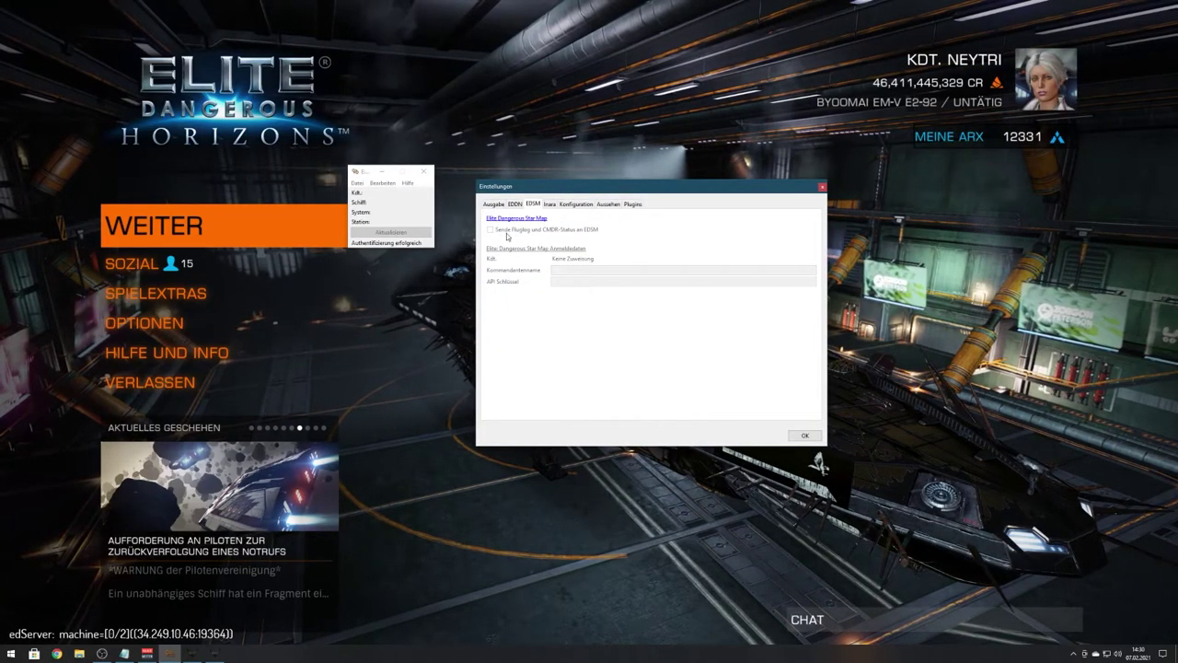
click(191, 254)
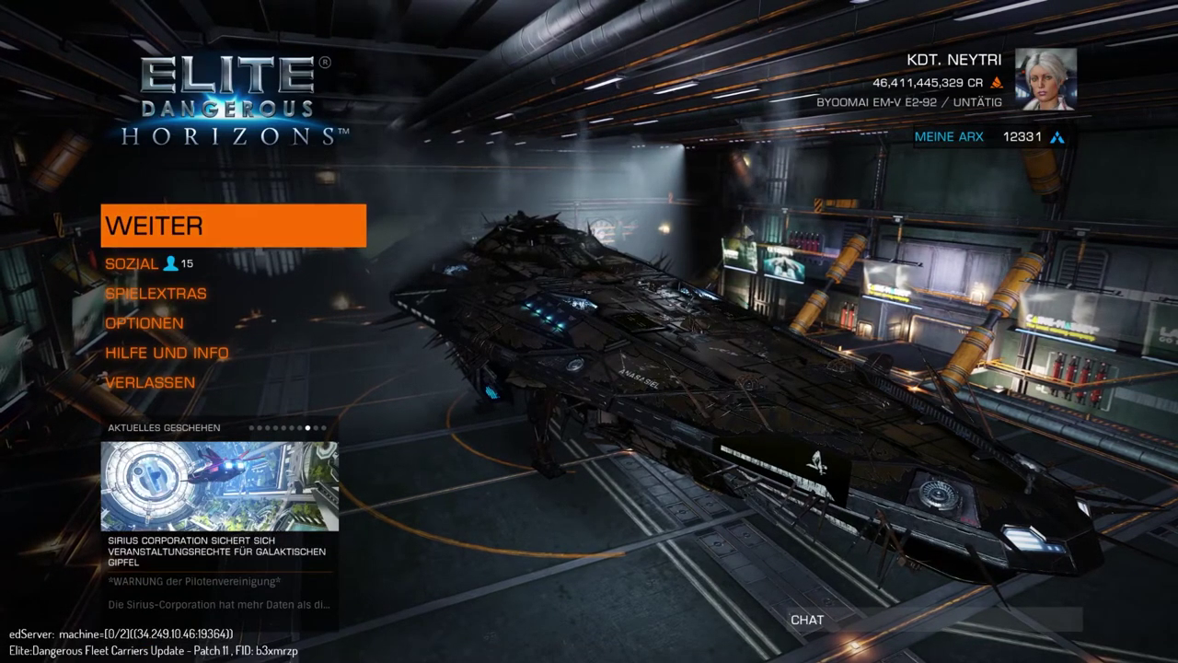
click(190, 230)
click(451, 311)
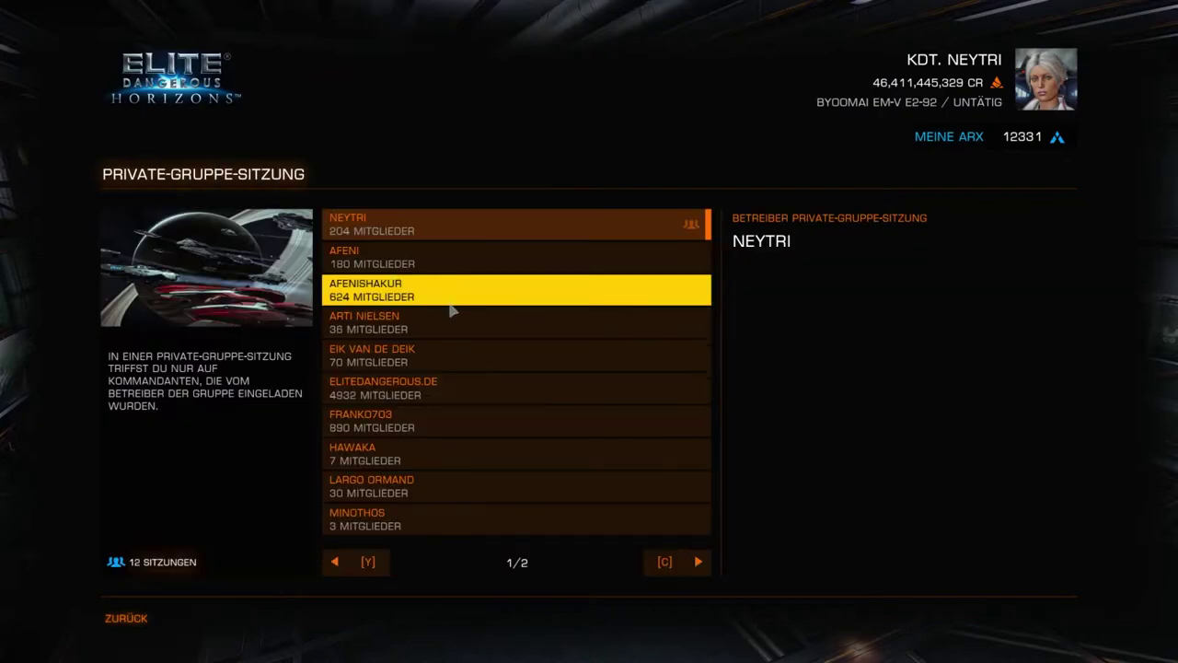
click(851, 307)
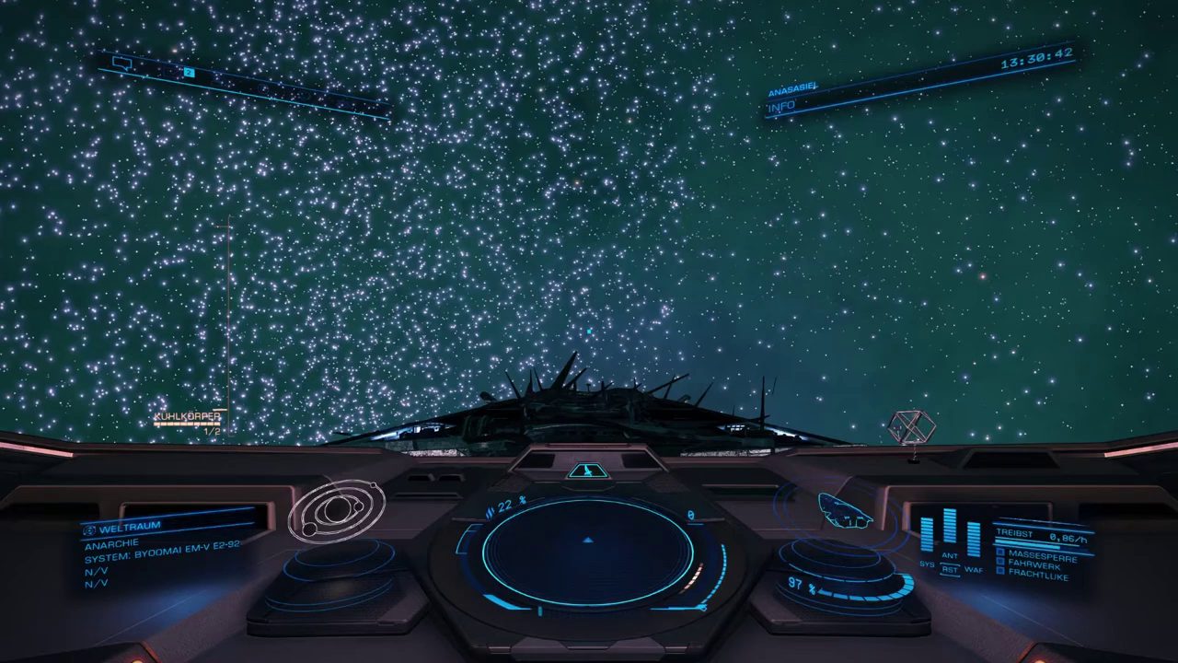
Switch to the Market Connector settings, enable sending the flight log and CMDR status to EDSM, and open the EDSM credentials page
key(alt+Tab)
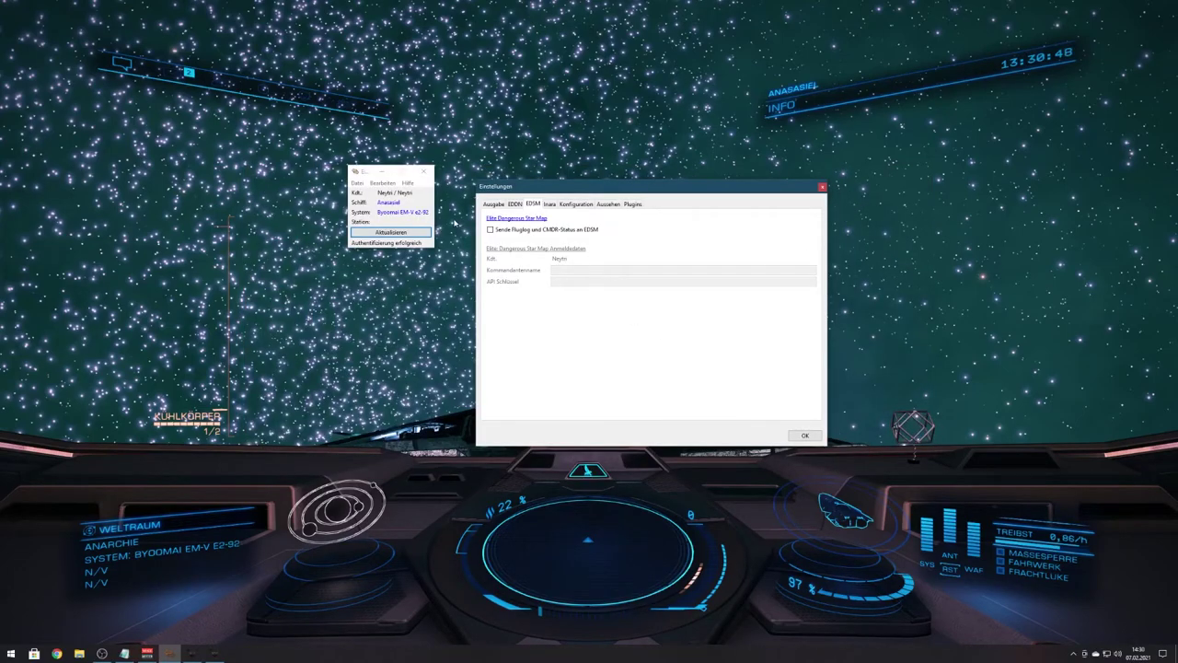
click(490, 230)
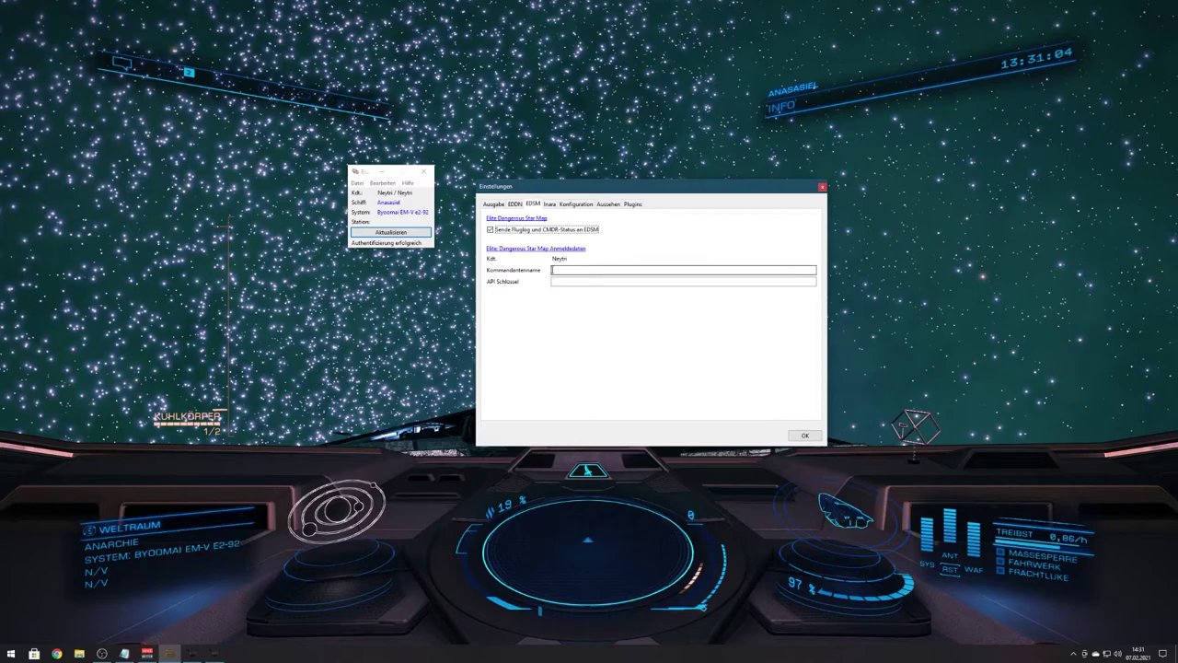
click(531, 250)
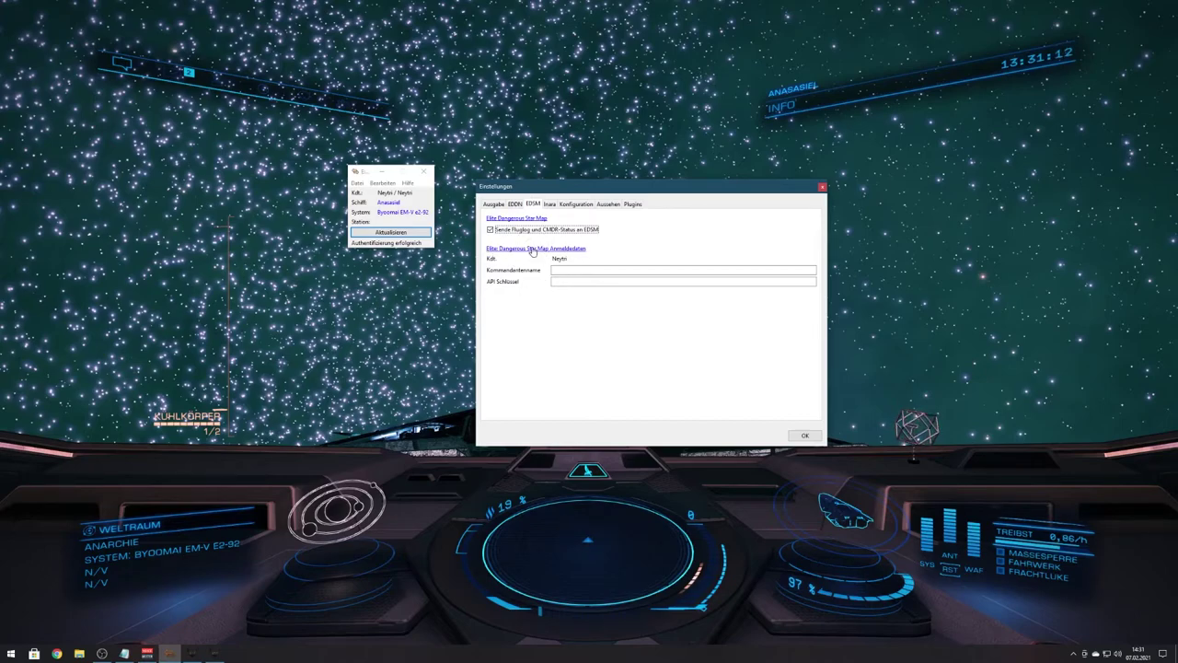
click(532, 251)
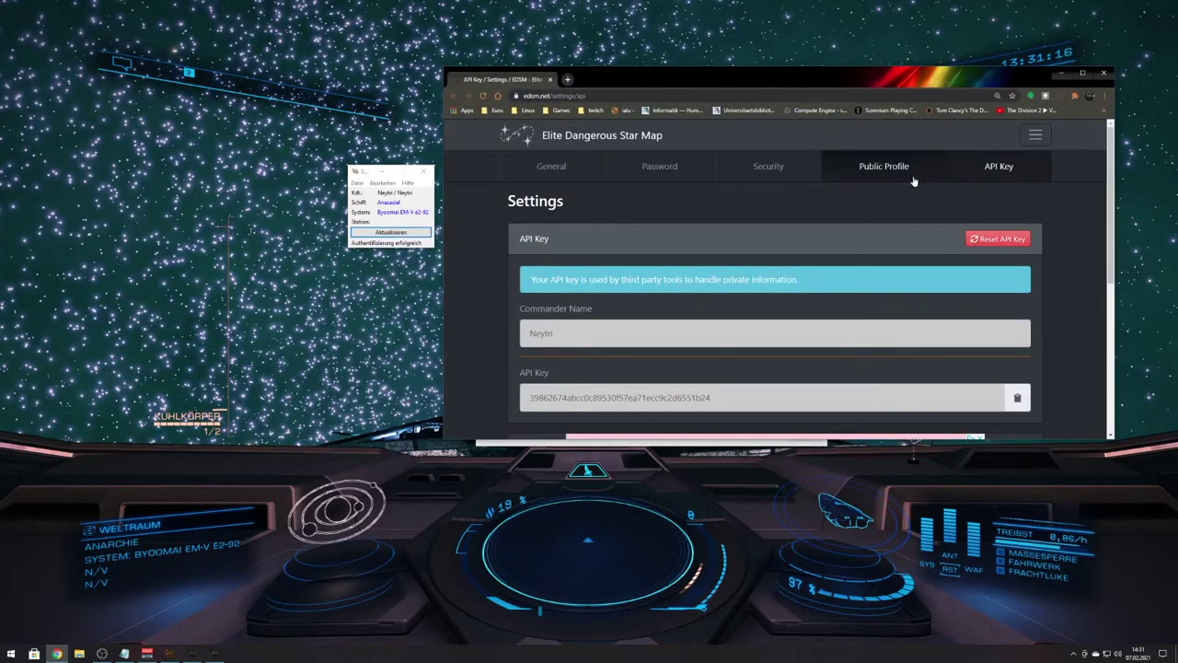
Copy the commander name from the EDSM API settings page into the Kommandantenname field of the EDSM settings
scroll(736, 276, down, 2)
scroll(530, 287, up, 2)
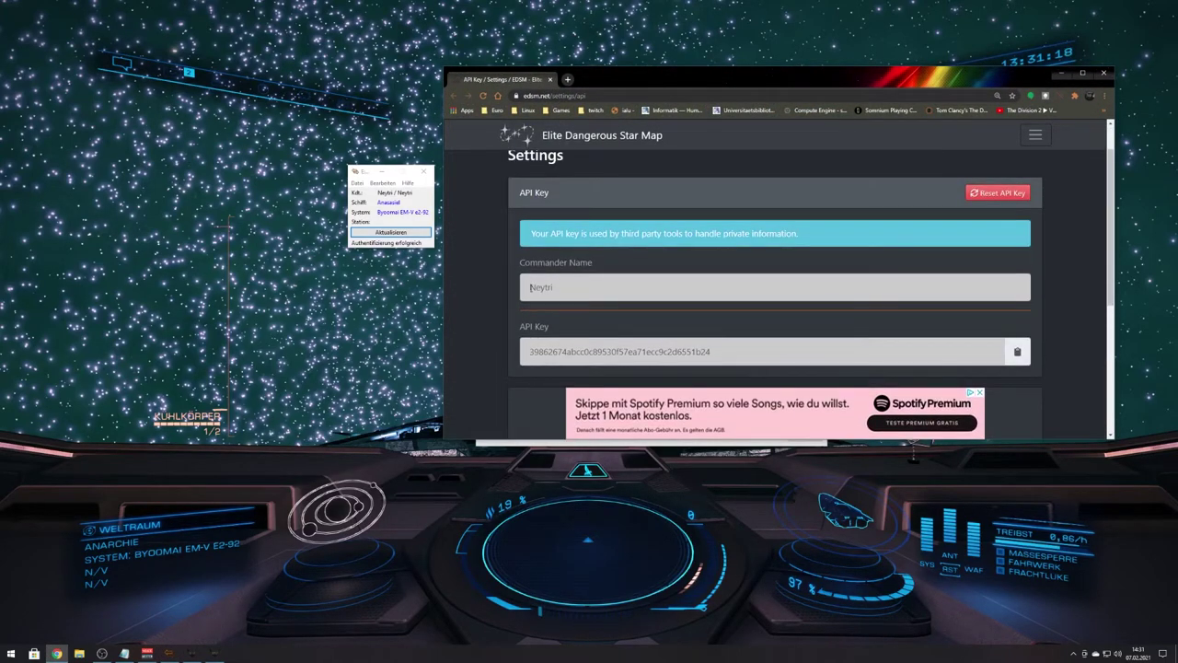
double_click(553, 290)
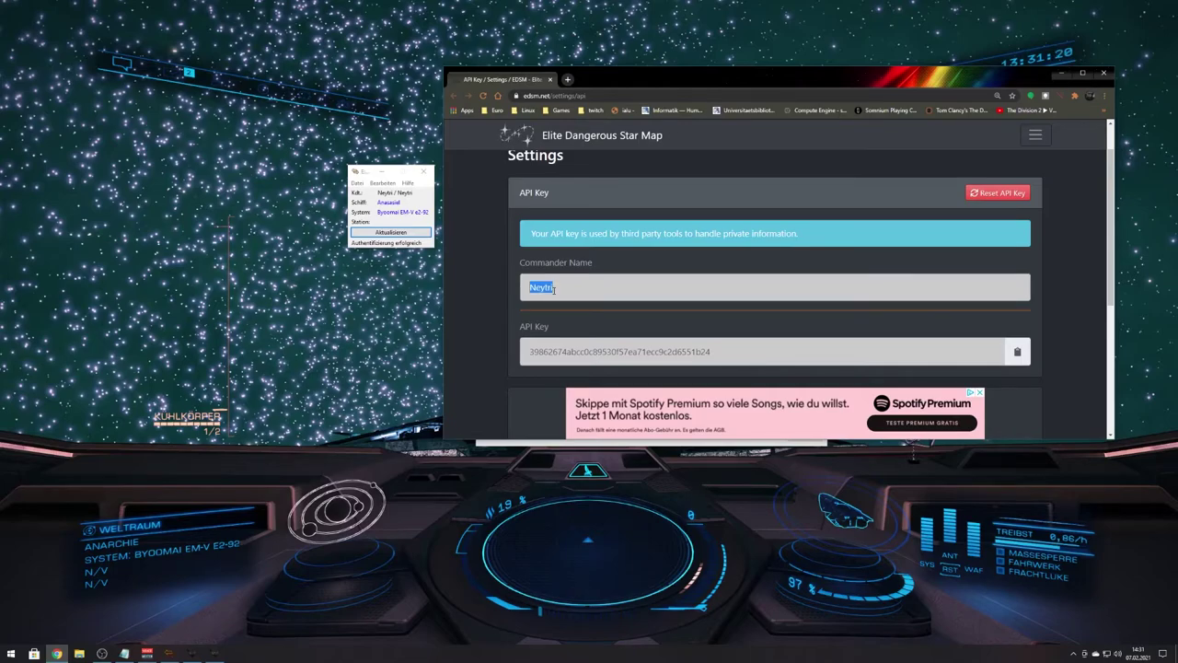
click(425, 196)
click(596, 271)
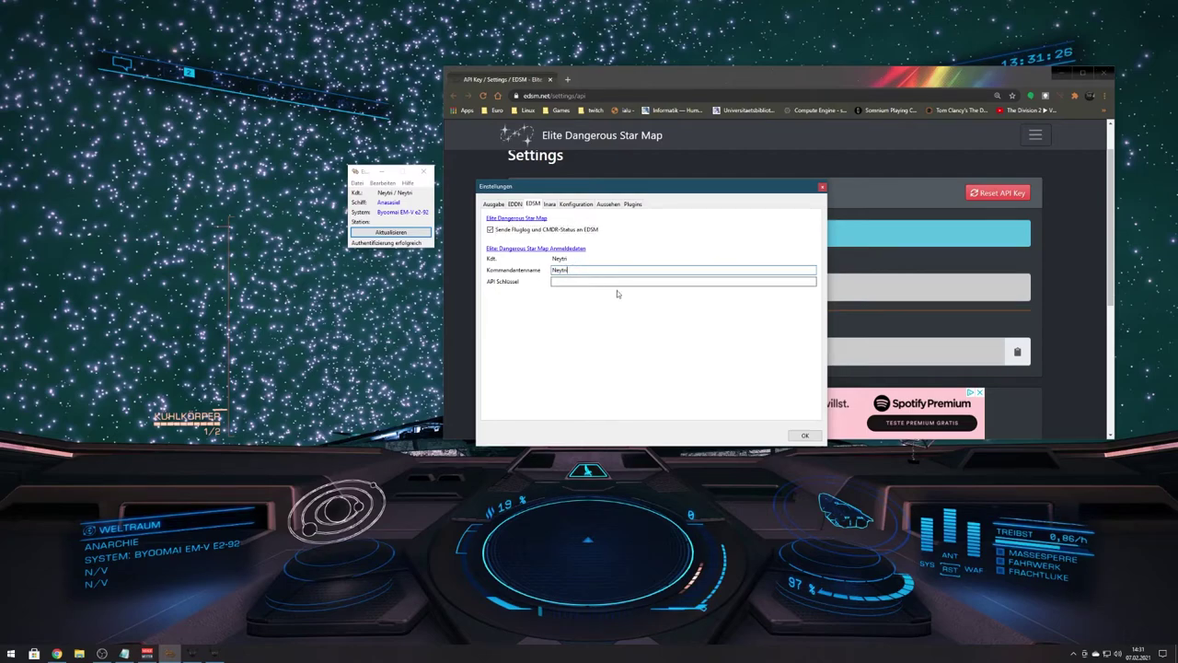
Copy the API key from the EDSM page and paste it into the API Schlüssel field of the EDSM settings
click(935, 356)
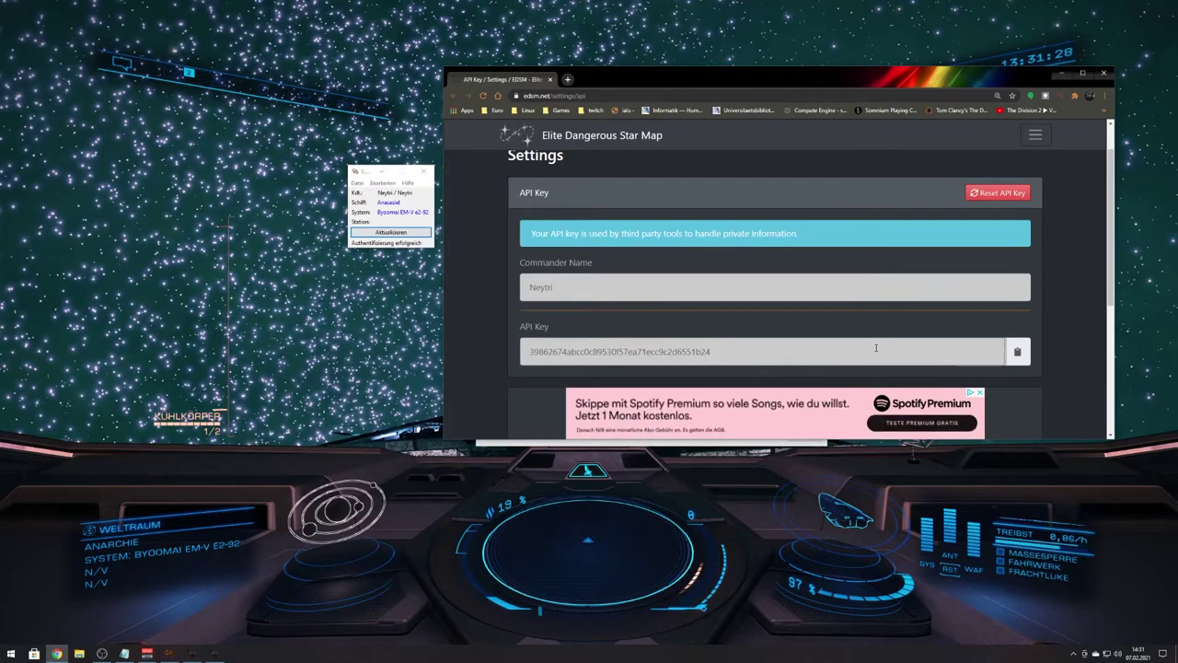
click(1020, 354)
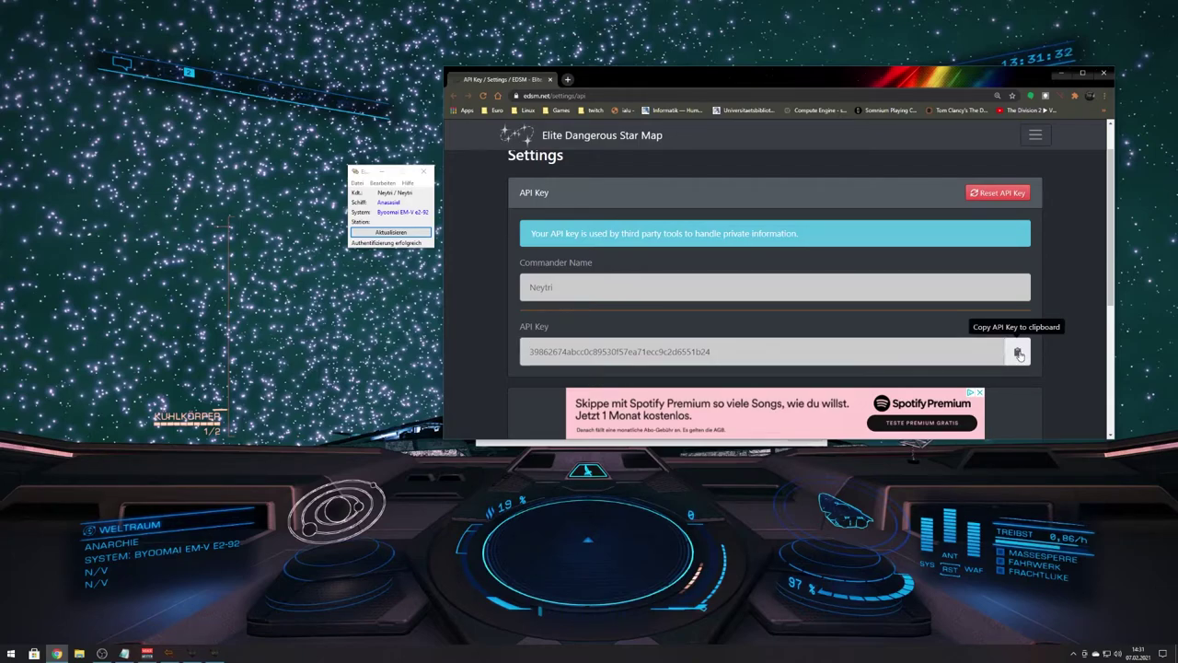
click(397, 175)
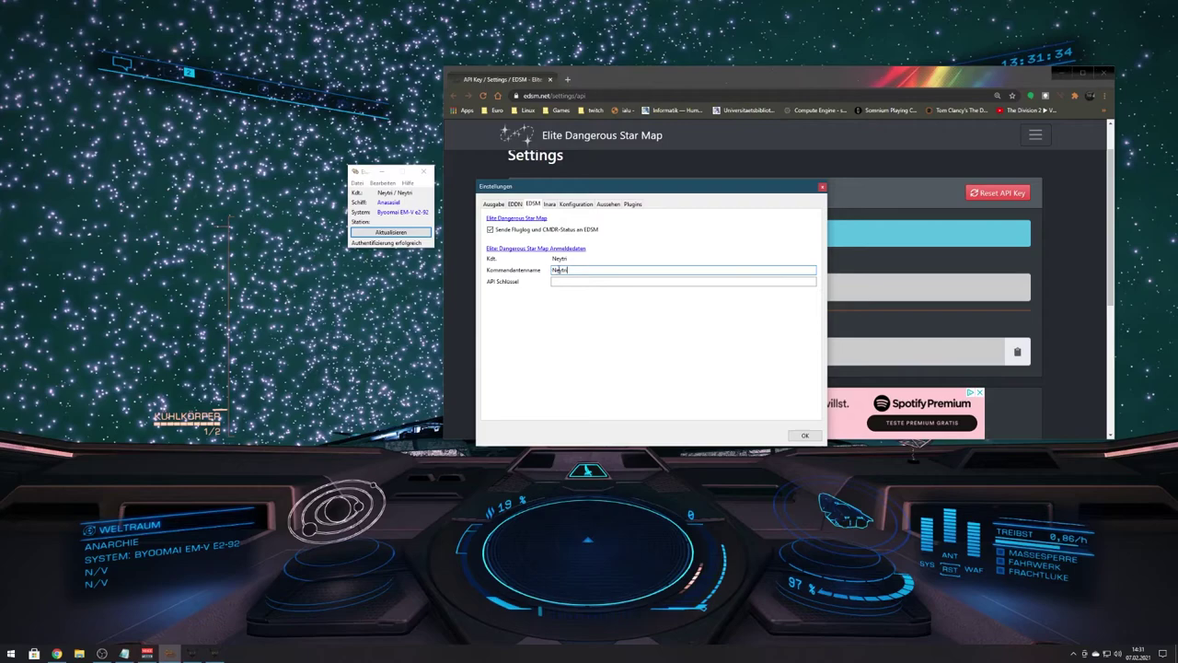
click(584, 282)
key(ctrl+v)
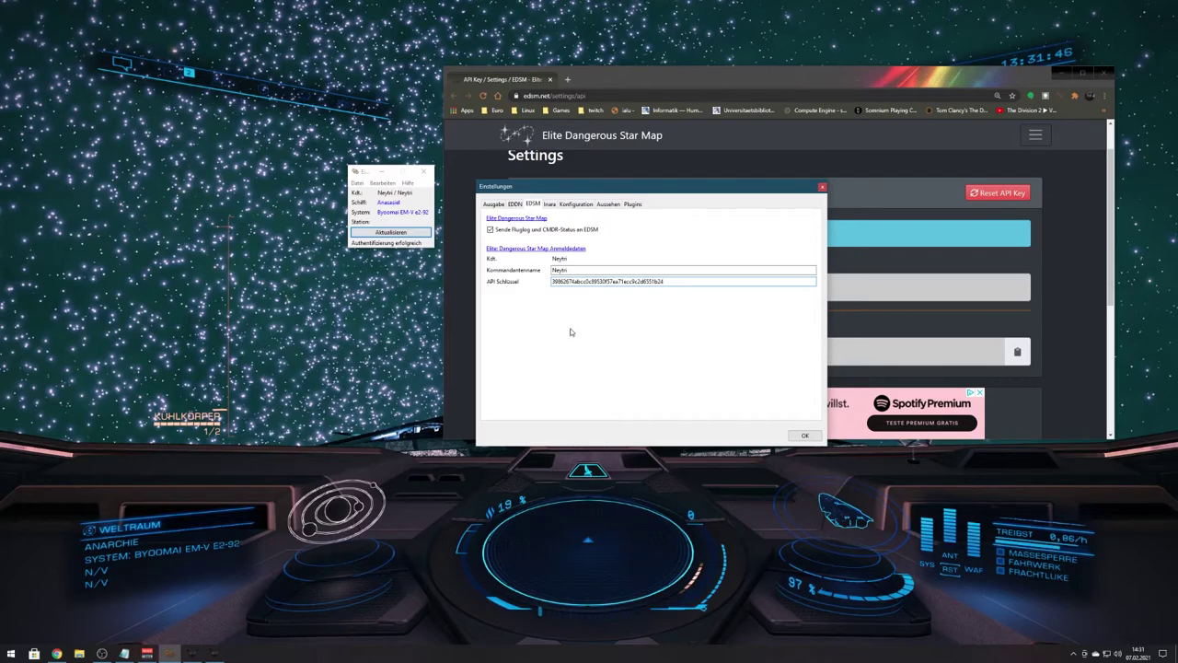
Enable sending the flight log and CMDR status to Inara and open the Inara credentials page
click(549, 204)
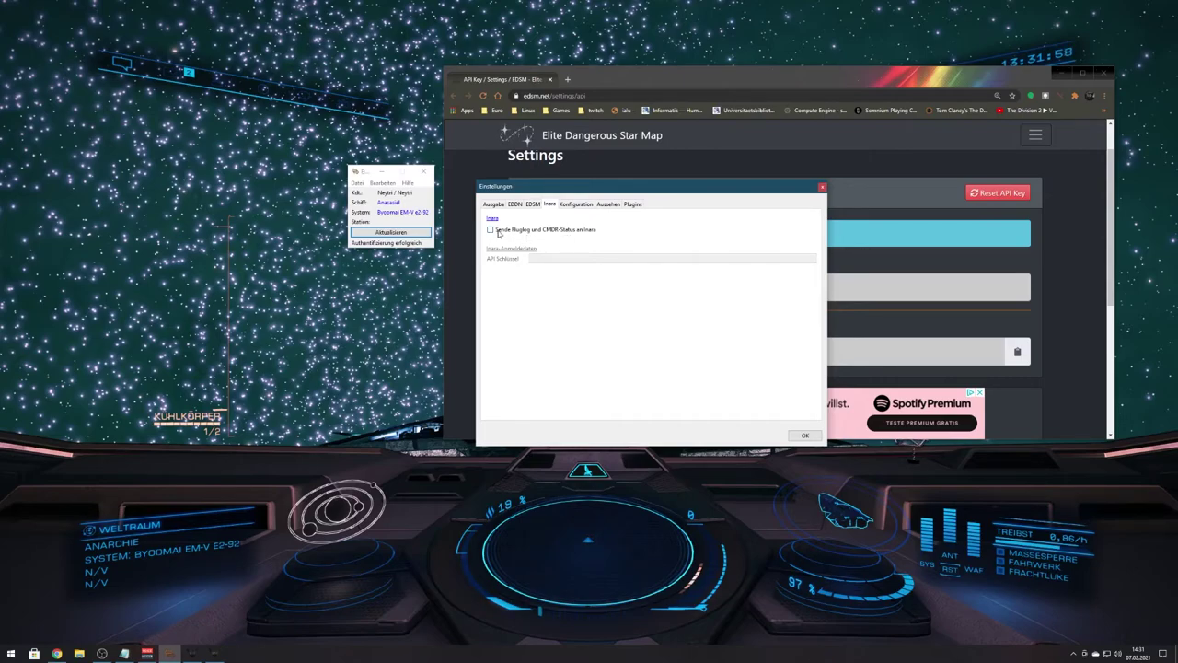
click(498, 232)
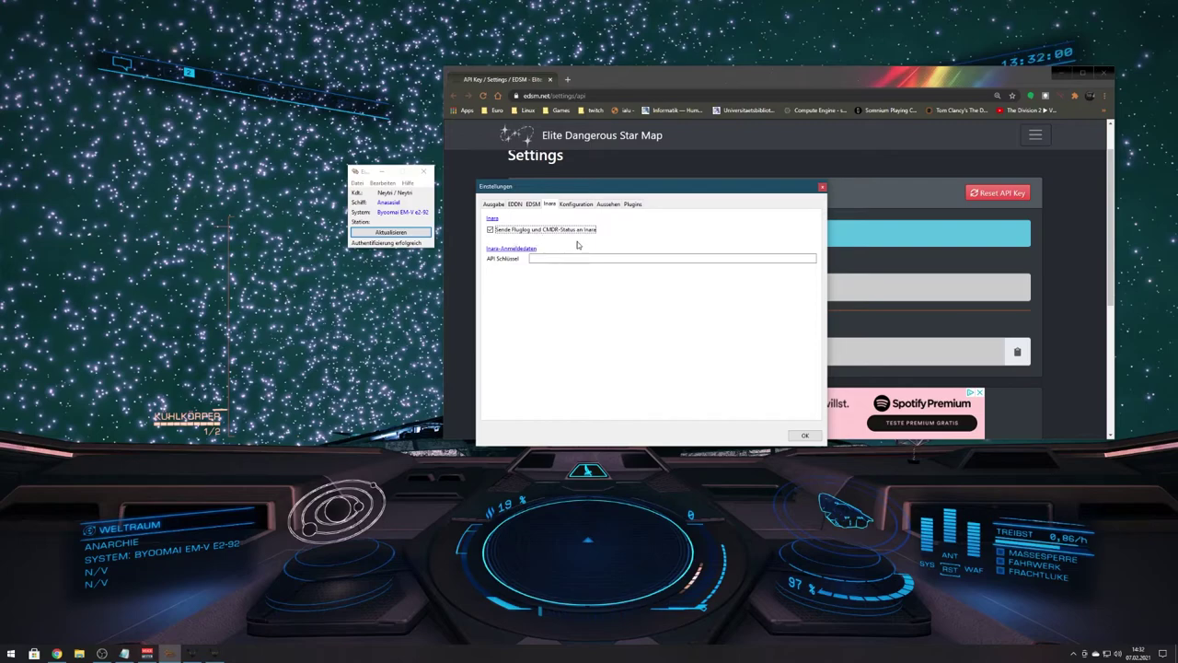
click(498, 249)
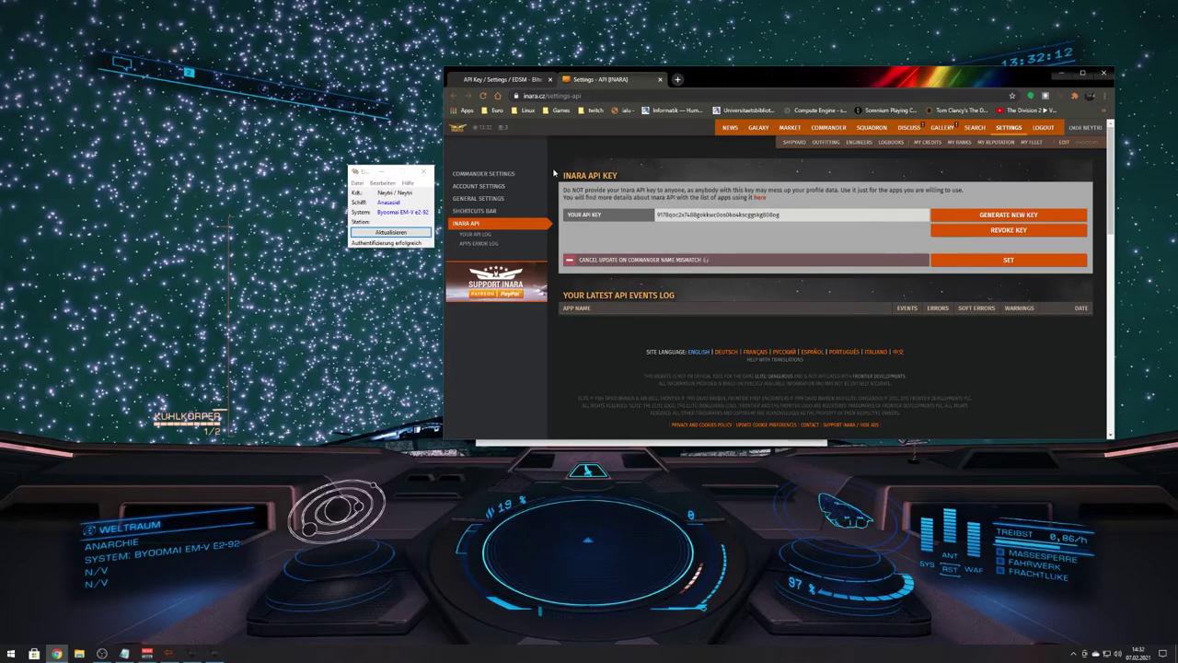
key(alt+Tab)
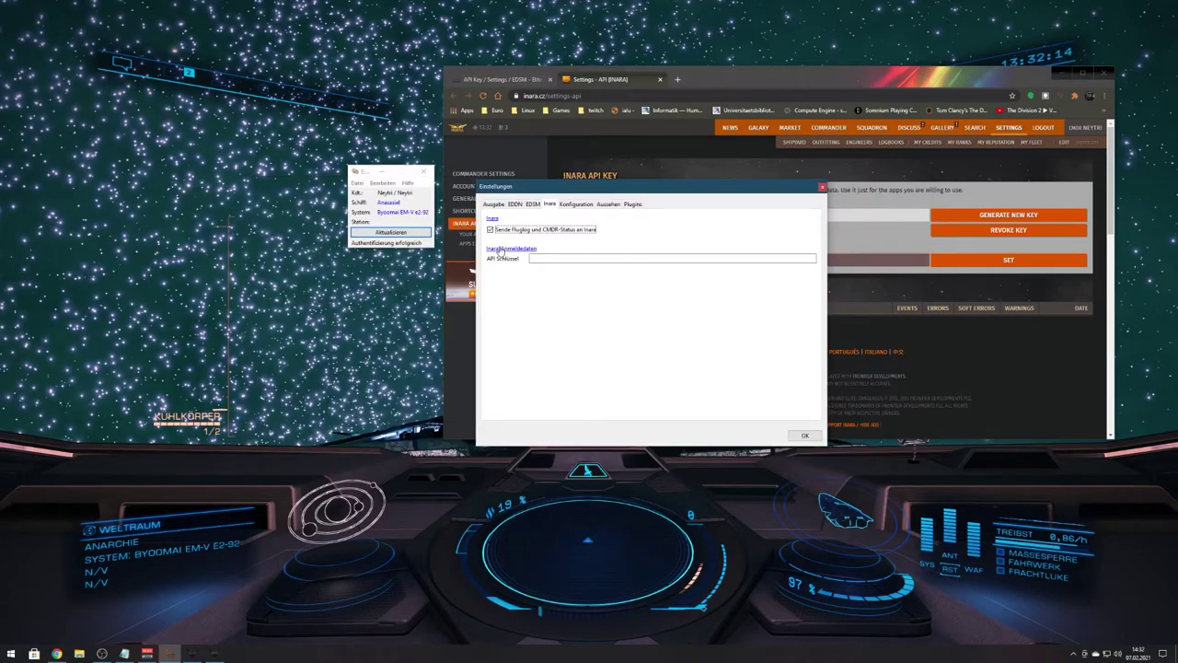
Copy the API key from the Inara page into the API Schlüssel field of the Inara settings and save the settings
click(874, 242)
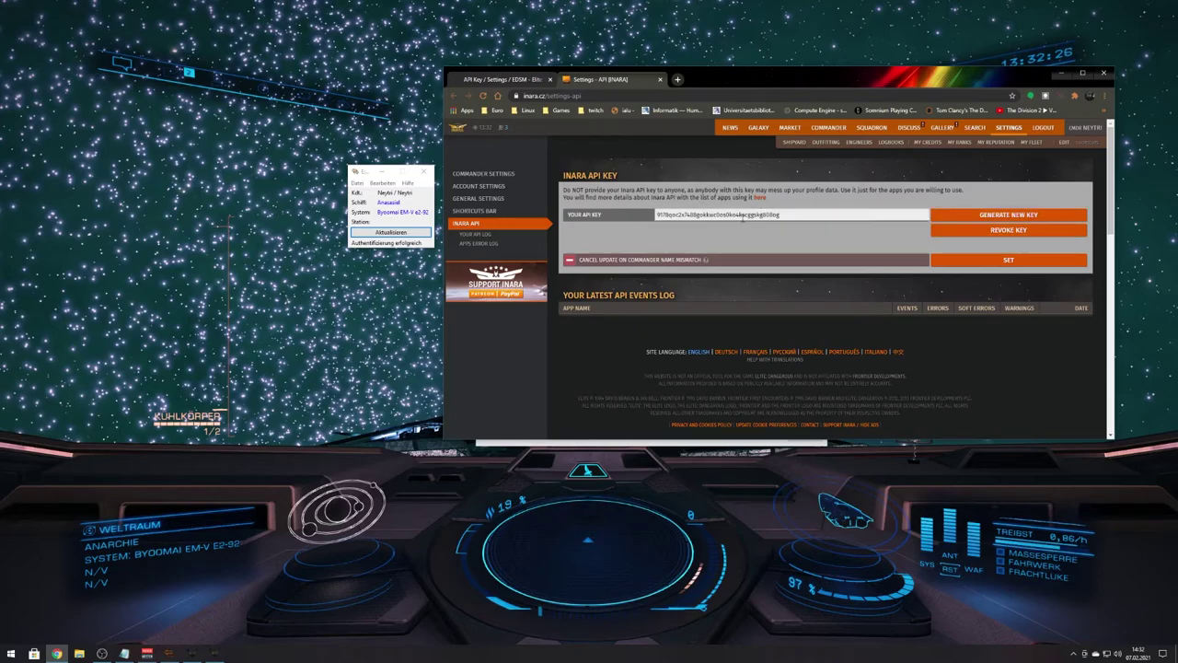
double_click(732, 216)
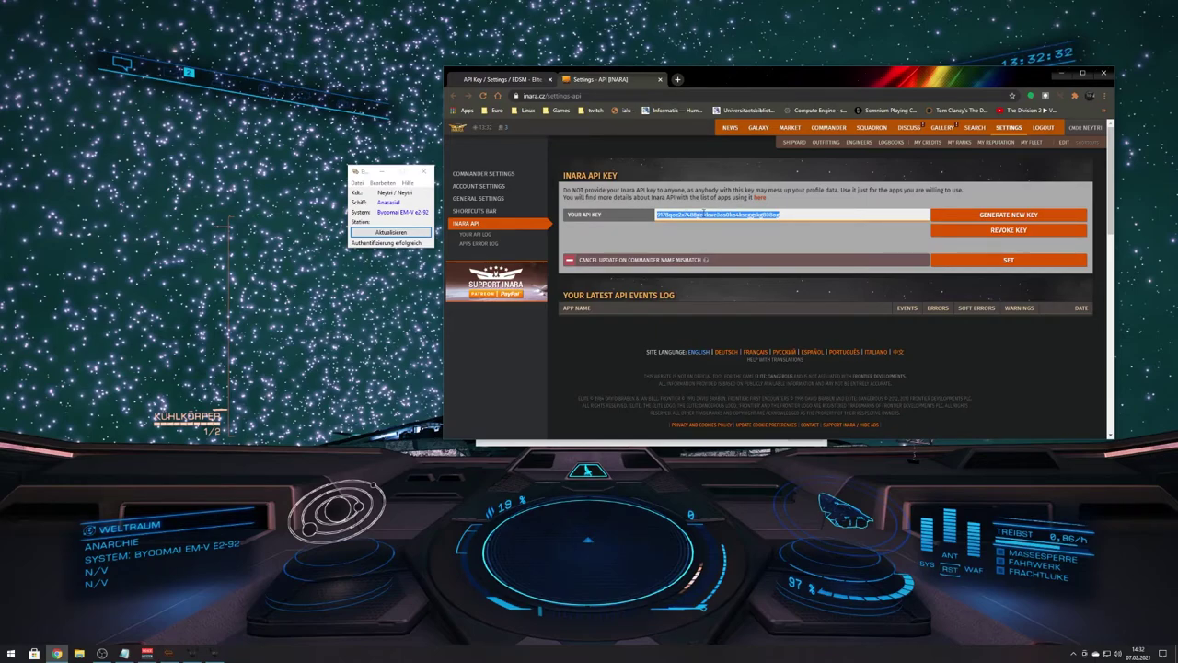
click(357, 182)
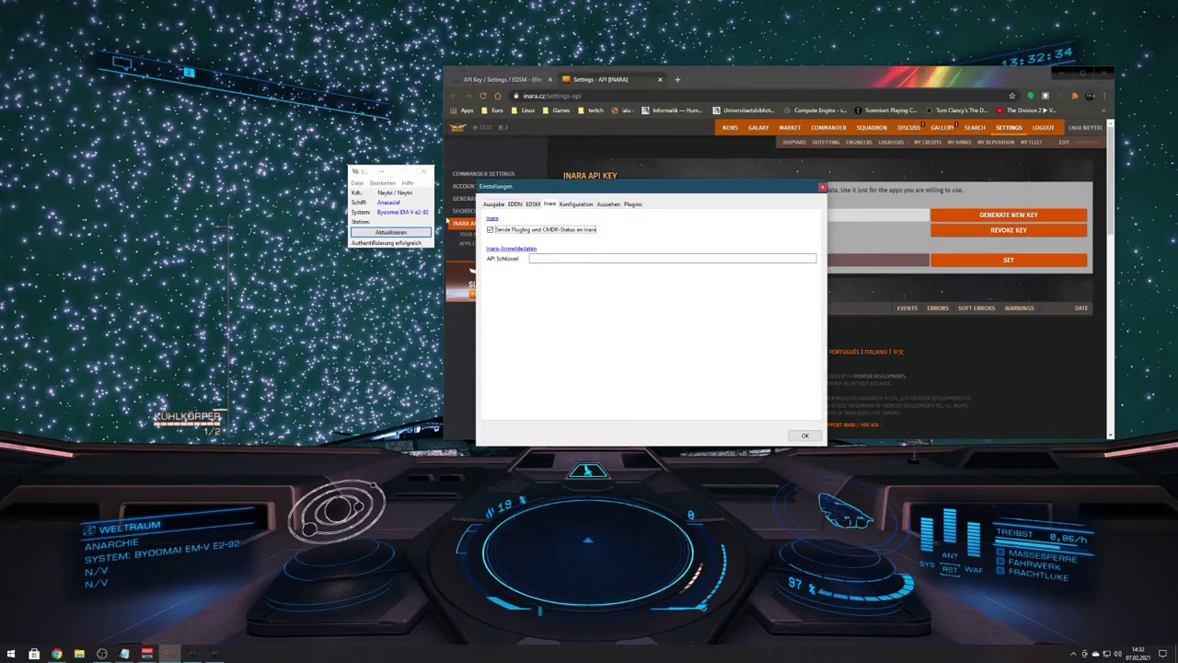
click(583, 259)
key(ctrl+v)
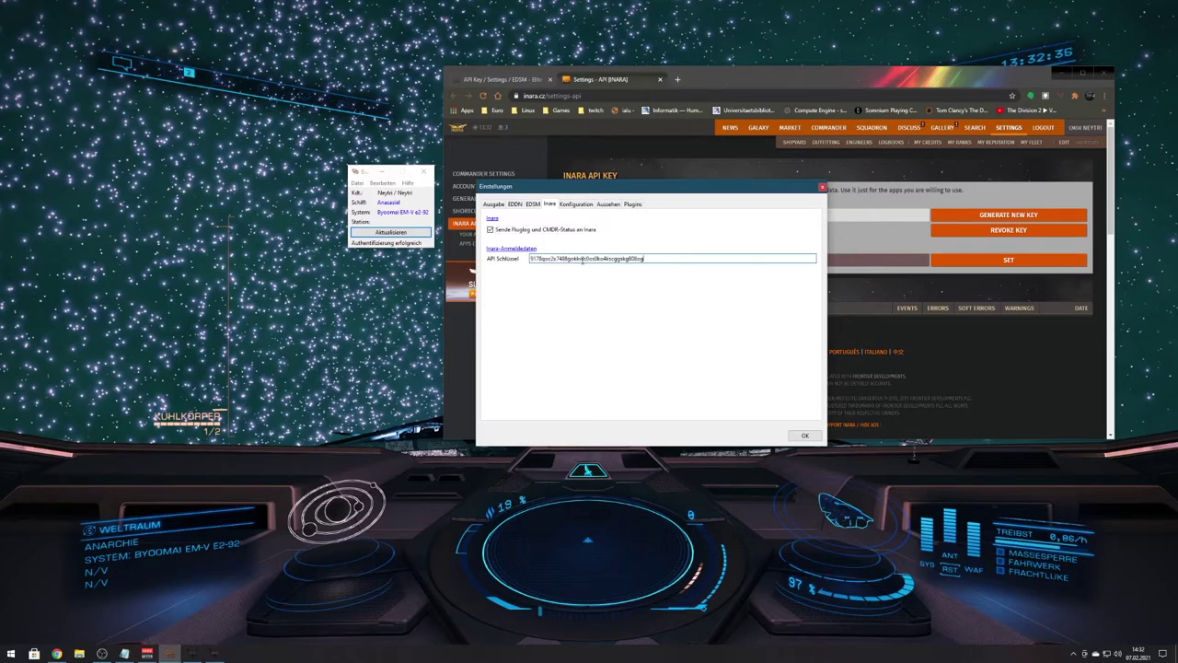
click(576, 204)
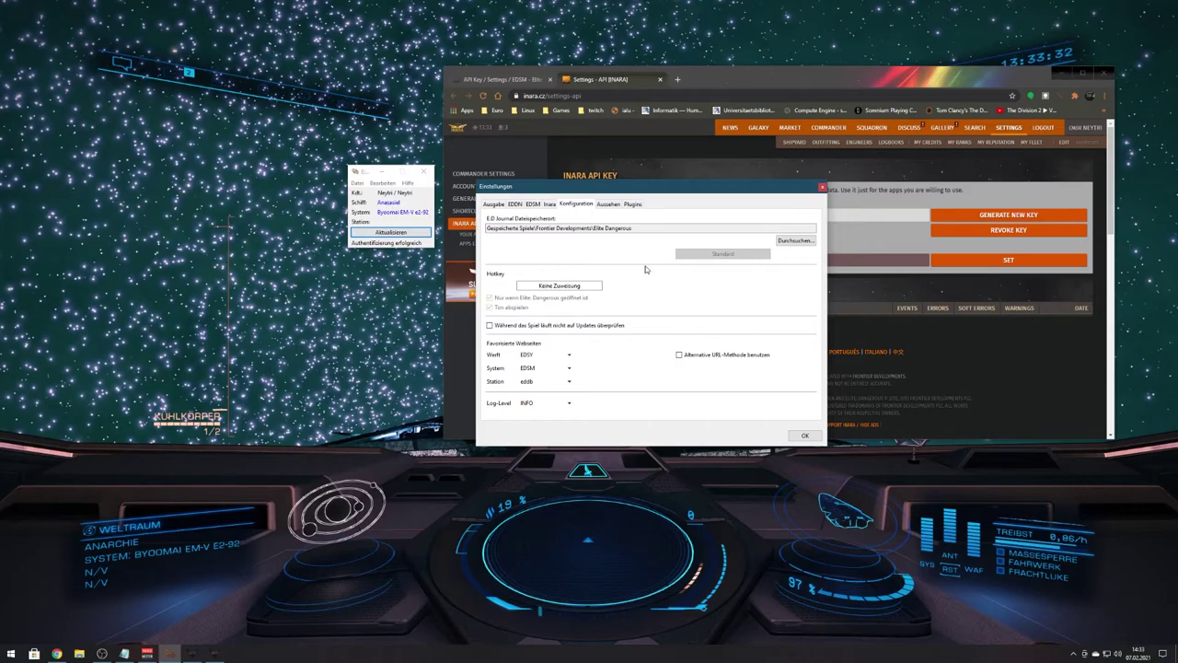
click(805, 435)
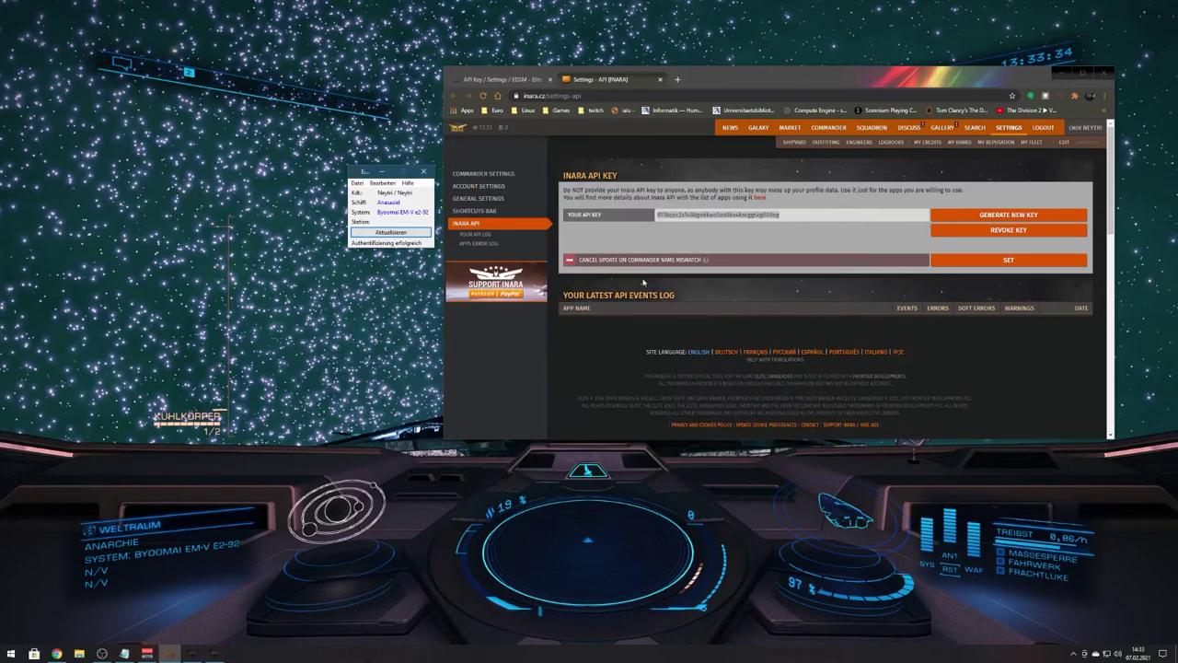
Open the current ship in EDSY from the Market Connector and load the found Anaconda build to view its modules
click(388, 206)
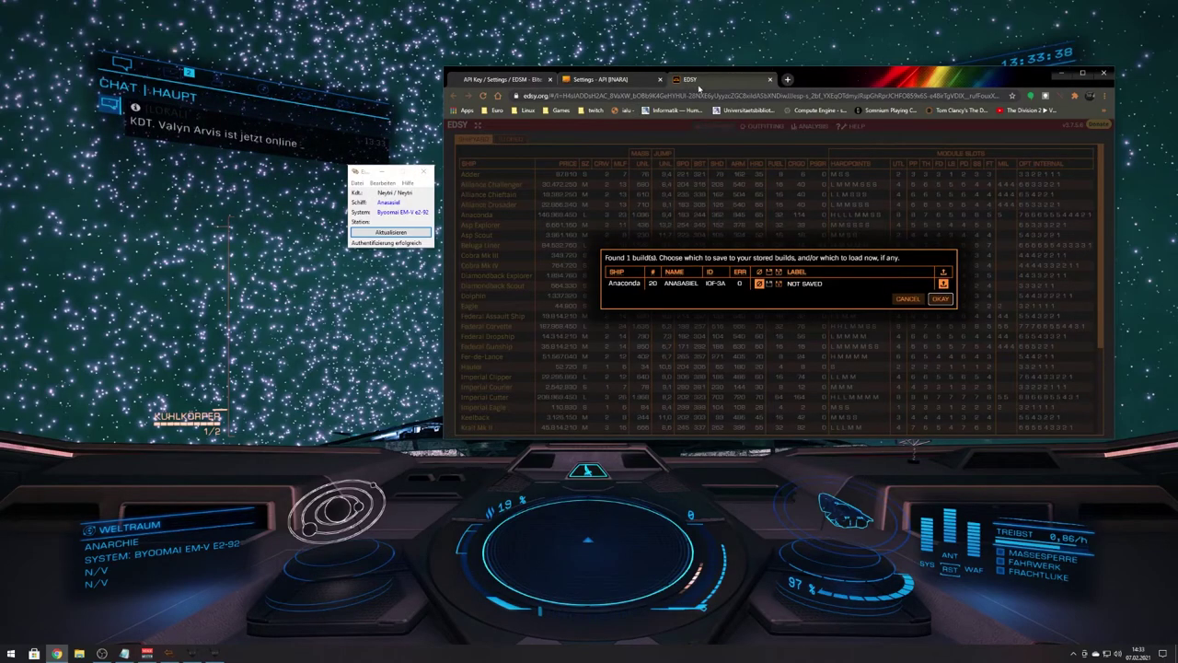
click(938, 298)
scroll(764, 242, down, 1)
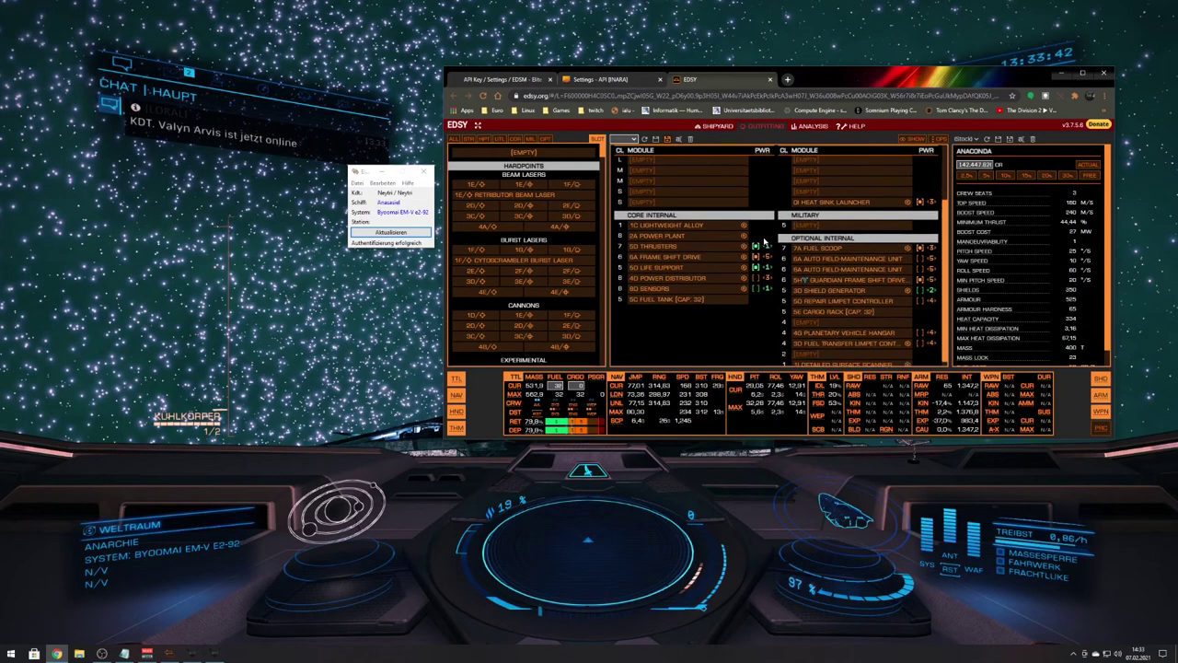
scroll(765, 244, down, 1)
scroll(773, 253, up, 2)
scroll(780, 262, down, 2)
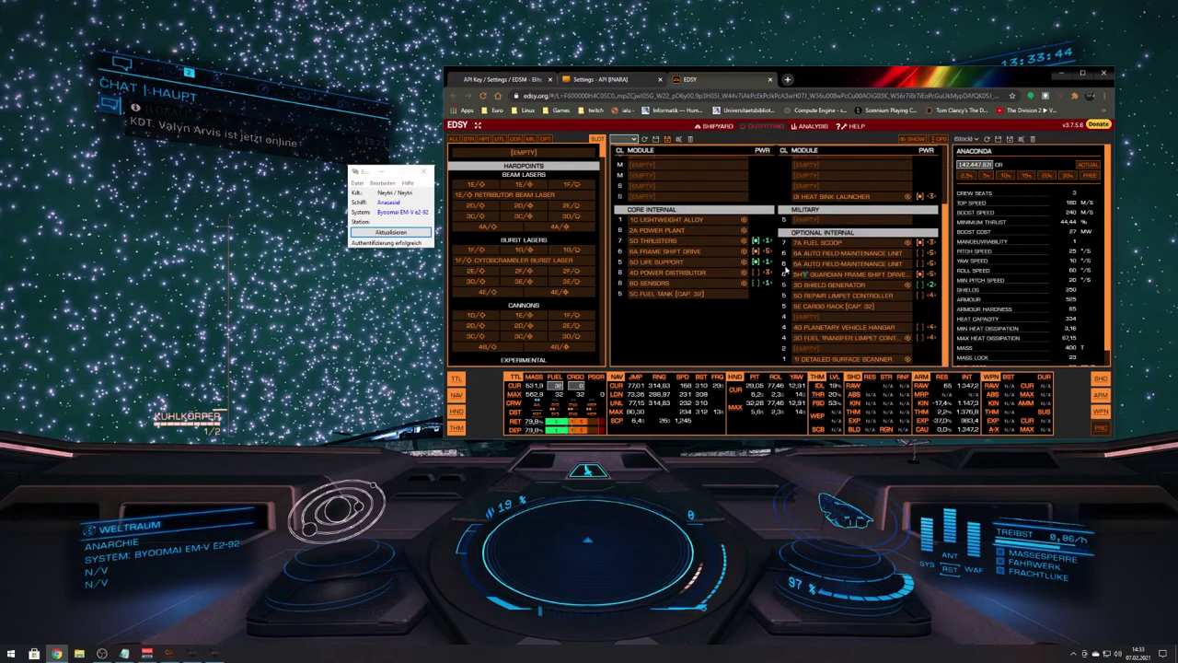
Examine the Anaconda's core and optional internal modules in EDSY and close the page
scroll(692, 237, up, 2)
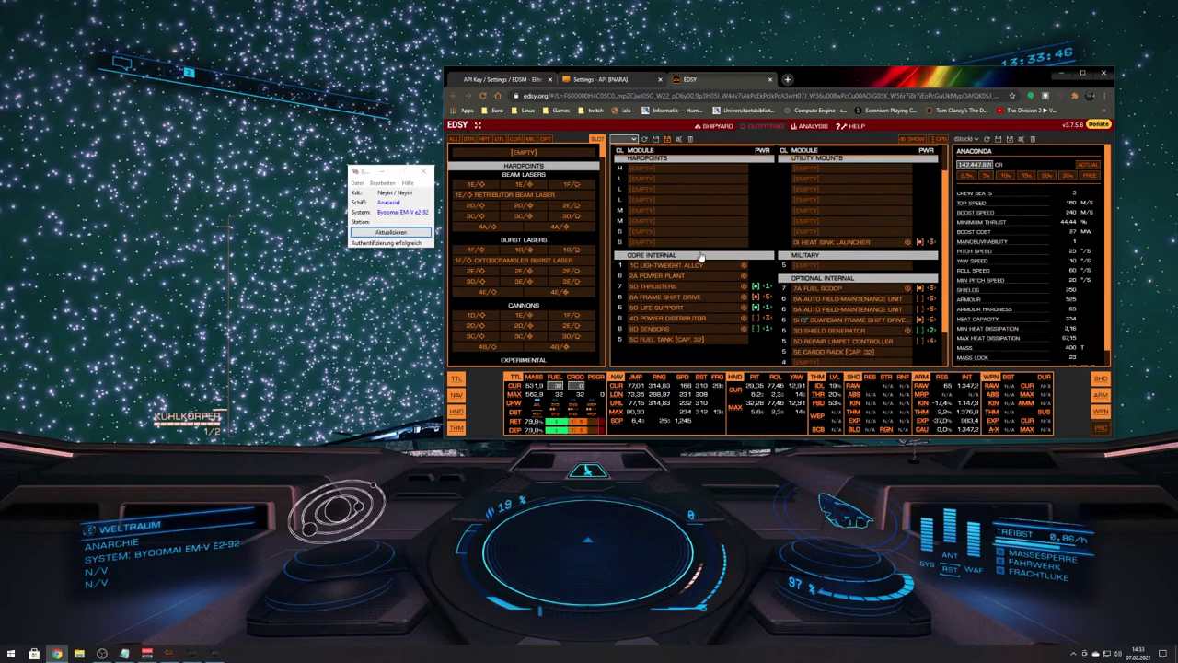
scroll(702, 257, down, 2)
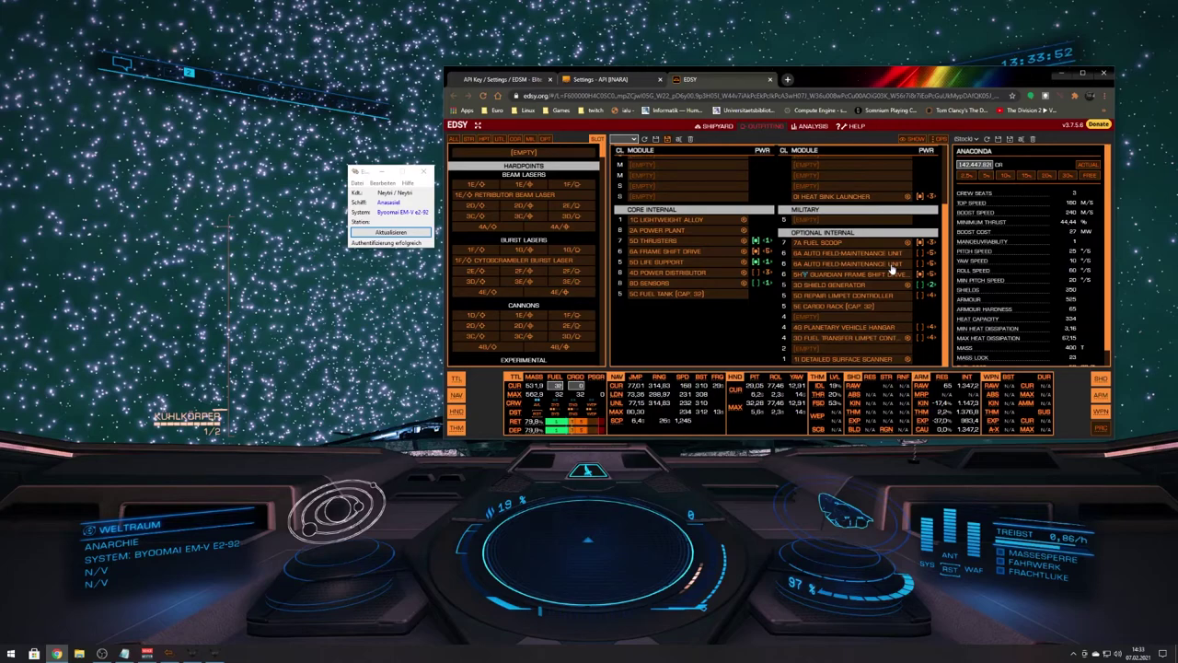
scroll(883, 273, up, 2)
scroll(861, 290, down, 2)
scroll(857, 289, up, 2)
scroll(865, 293, down, 2)
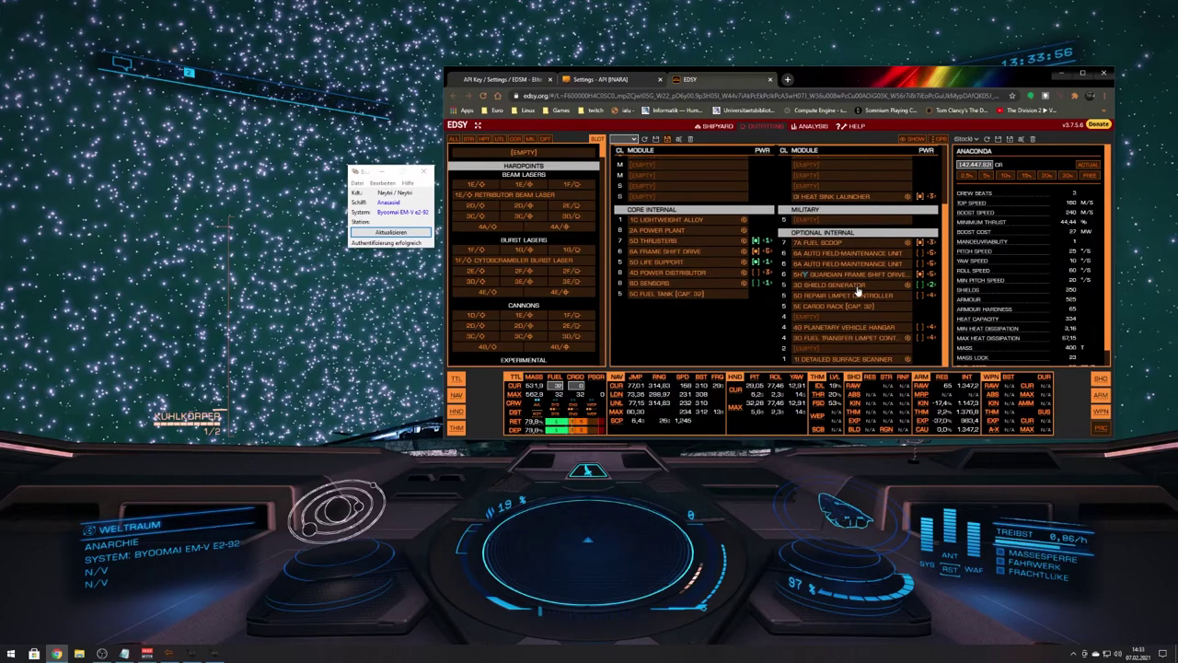
click(771, 80)
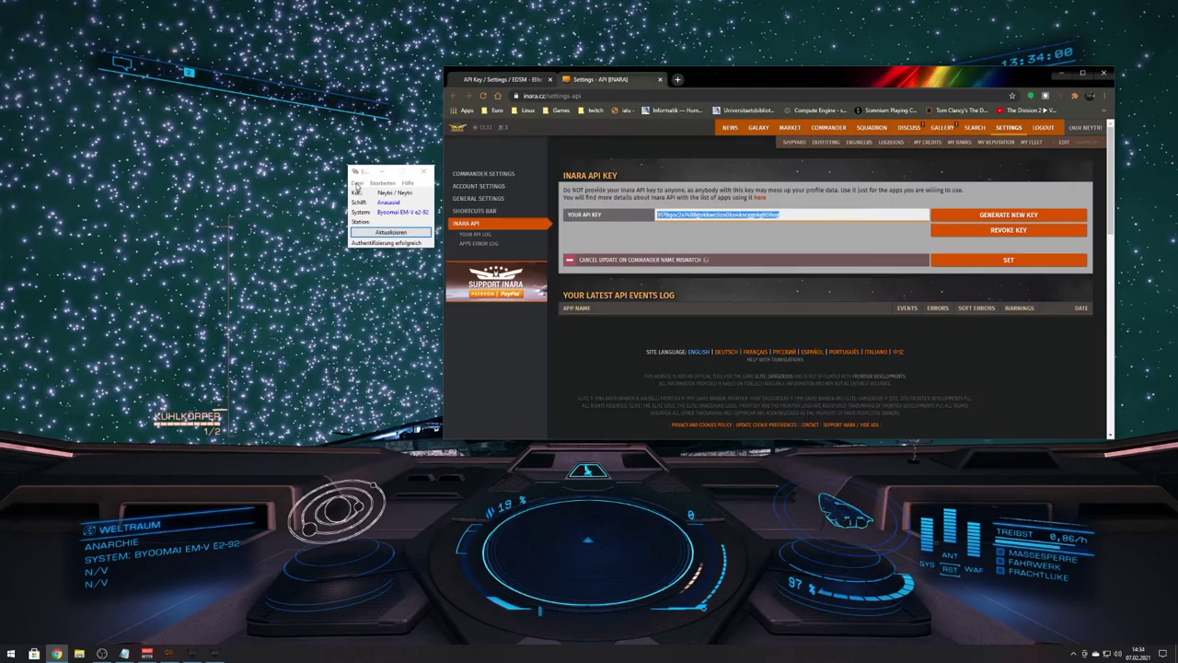
Set the Market Connector's favourite website for Werft to Coriolis and save the settings
click(356, 186)
click(357, 183)
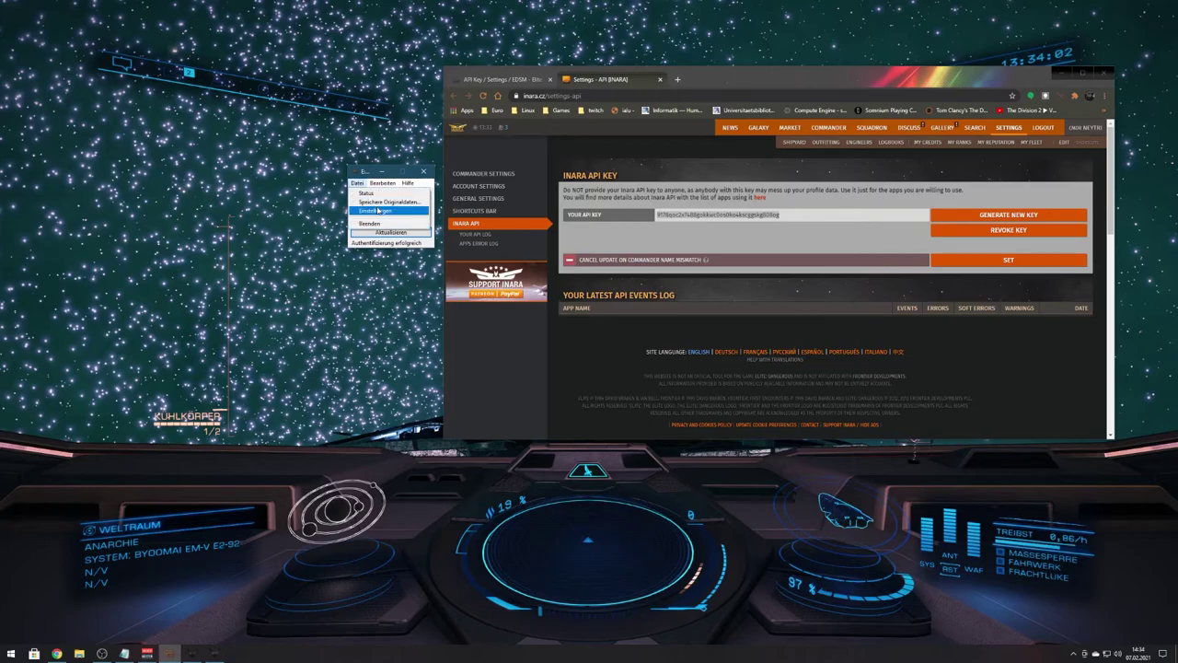
click(377, 211)
click(461, 213)
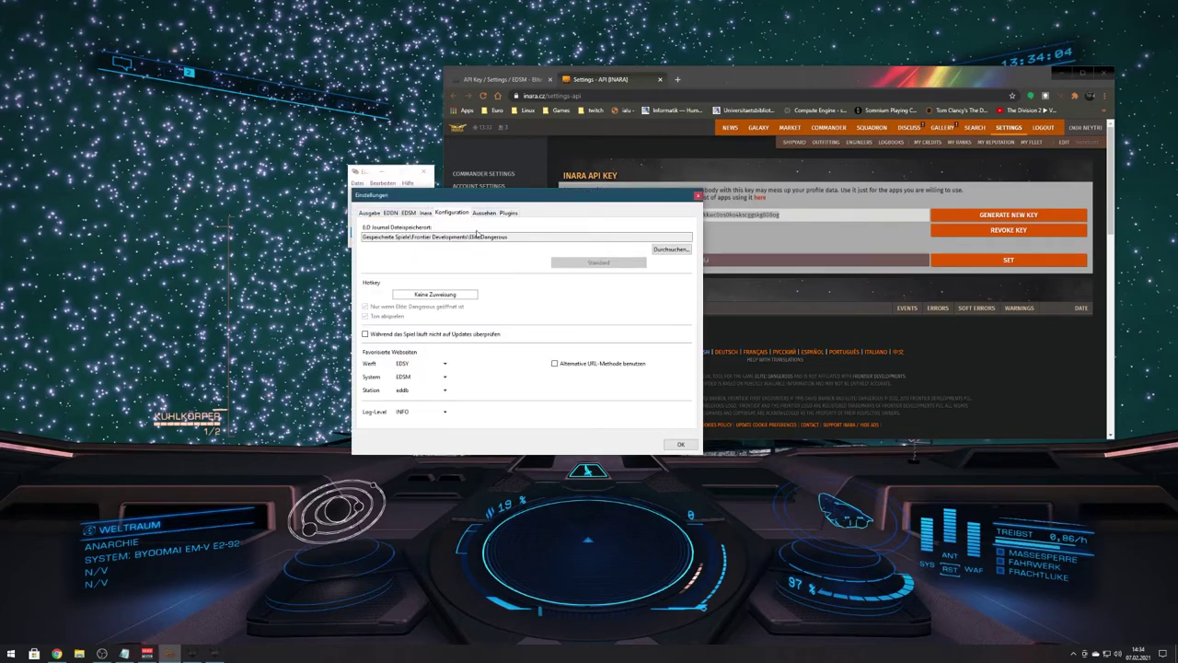
click(419, 364)
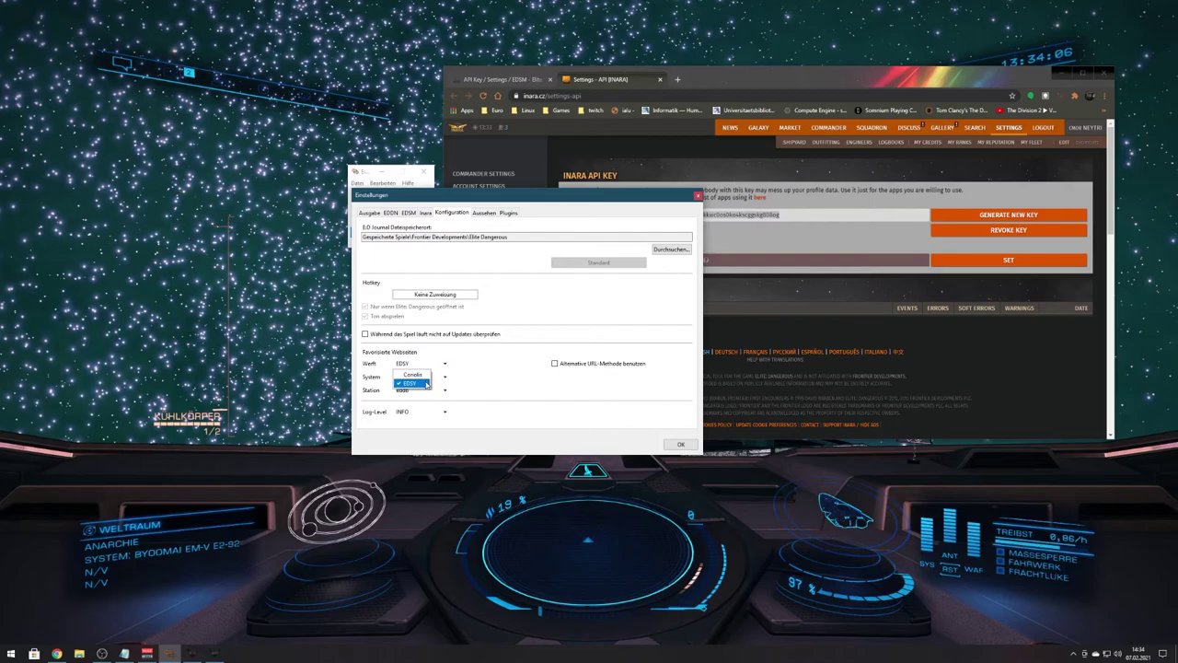
click(413, 374)
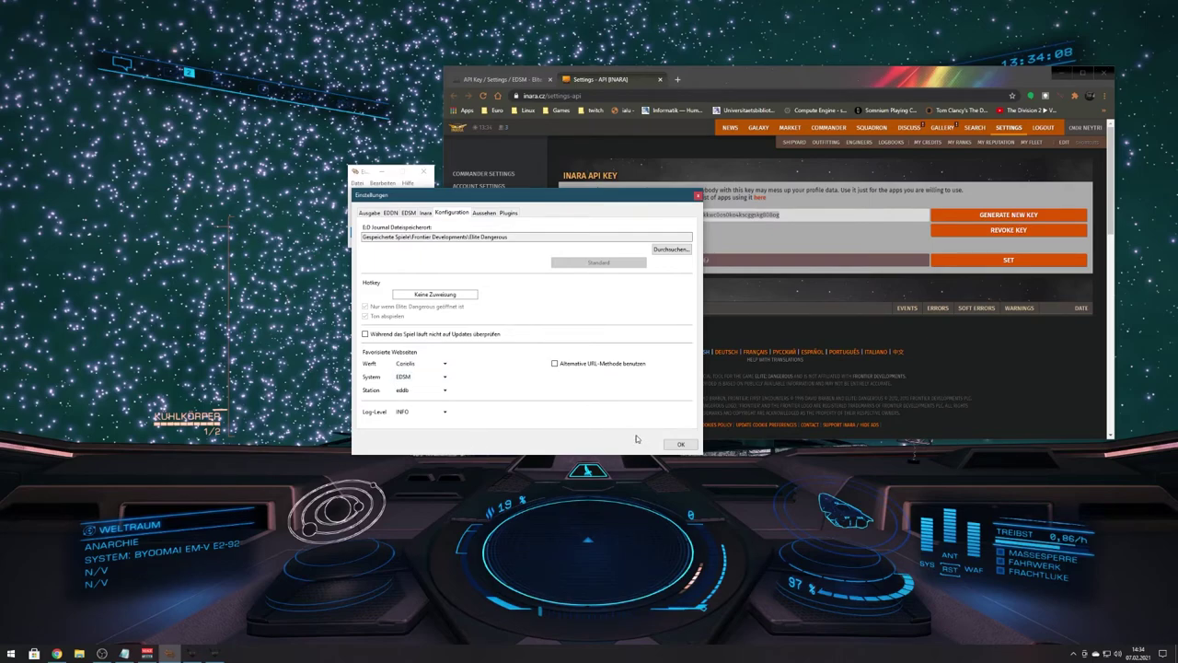
click(681, 443)
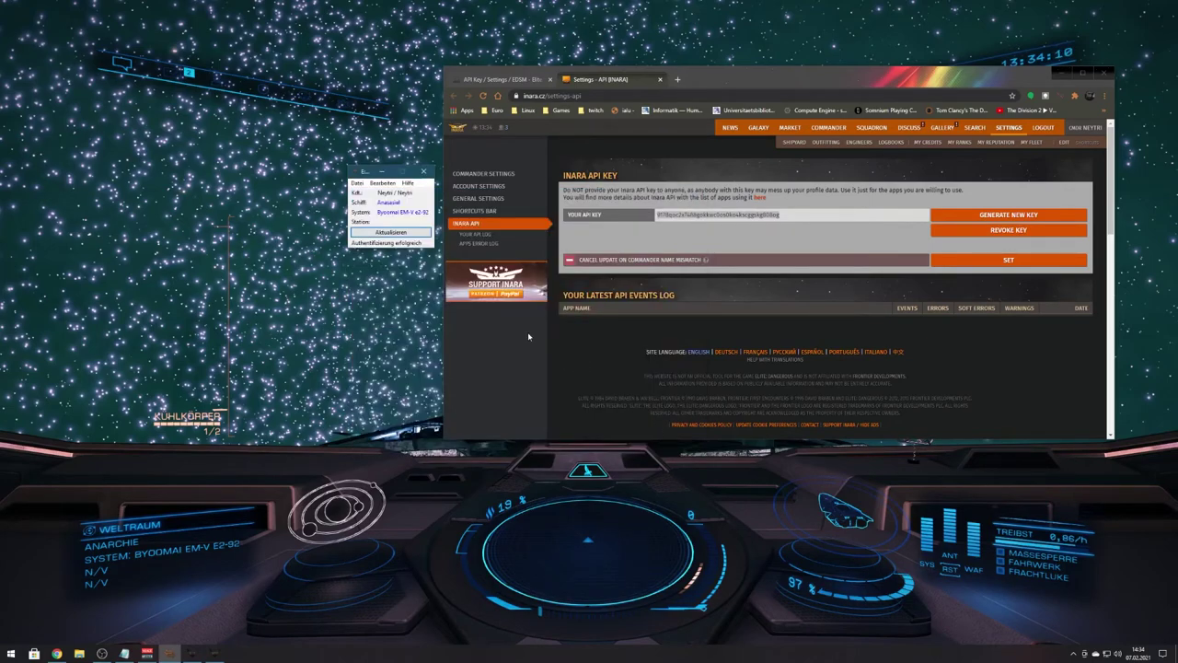
Open the current ship in Coriolis from the Market Connector and examine its modules, ship controls and costs
click(387, 201)
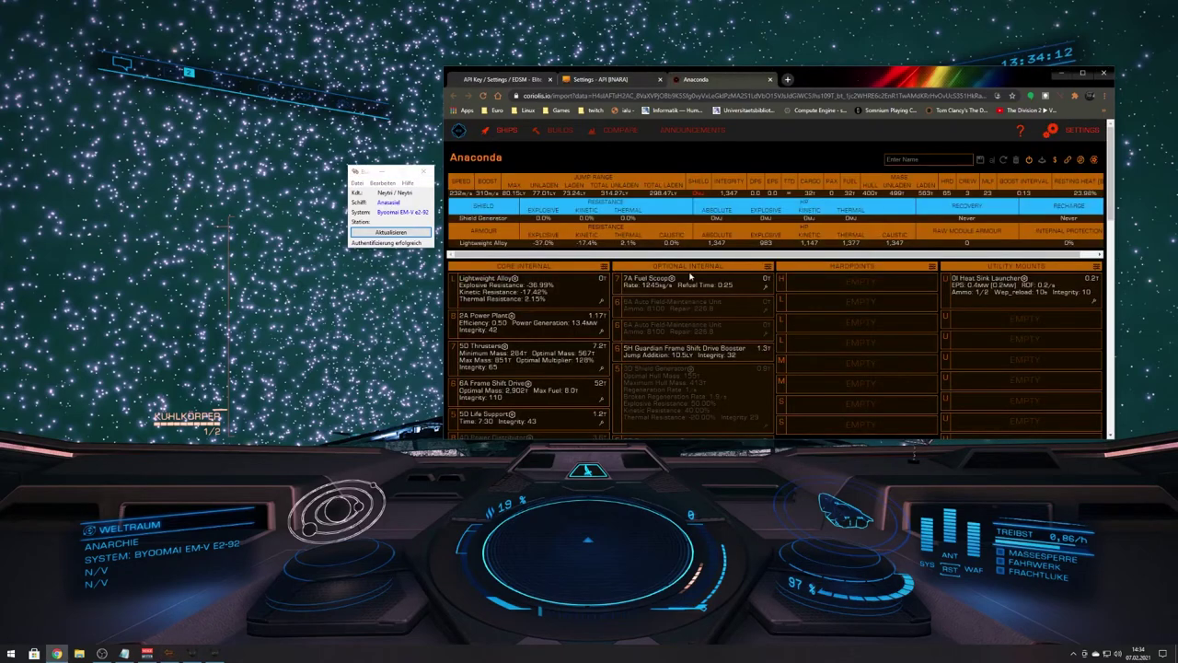
scroll(855, 289, down, 5)
scroll(839, 292, up, 4)
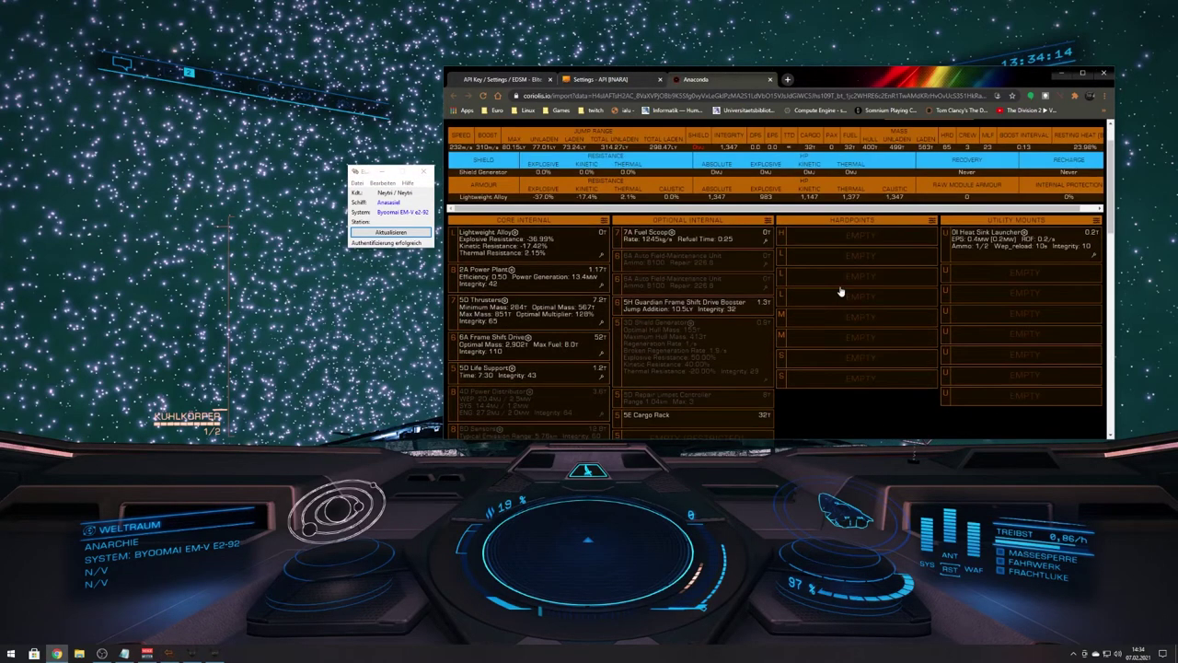
scroll(839, 292, down, 1)
scroll(839, 291, down, 6)
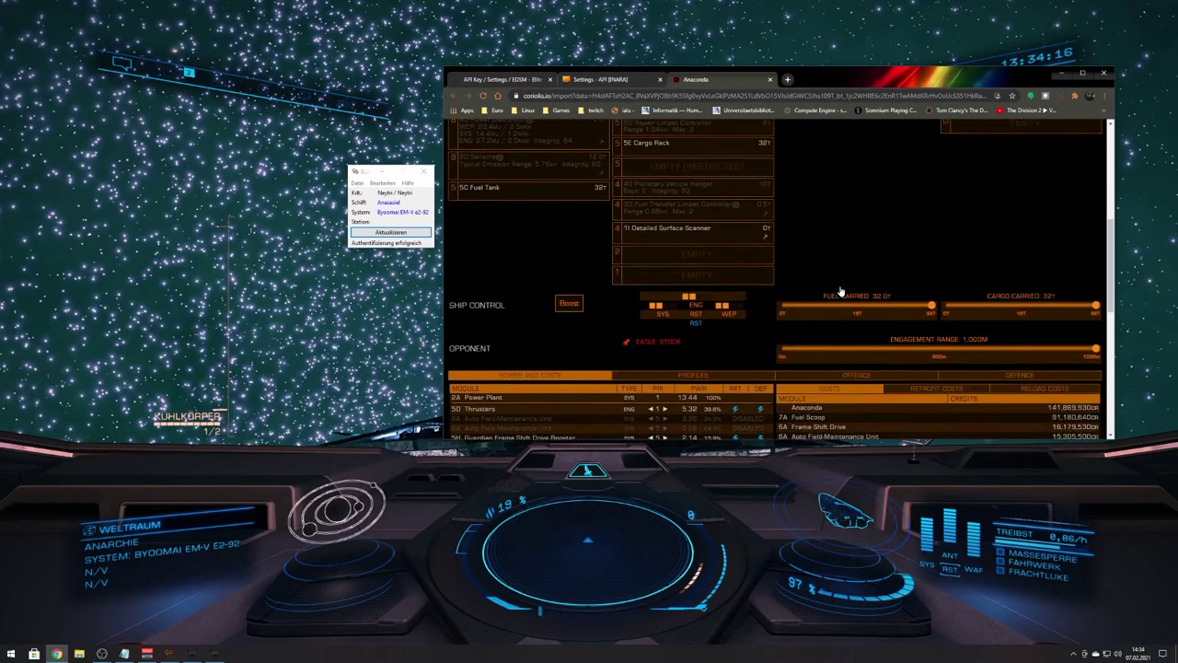
scroll(839, 291, up, 7)
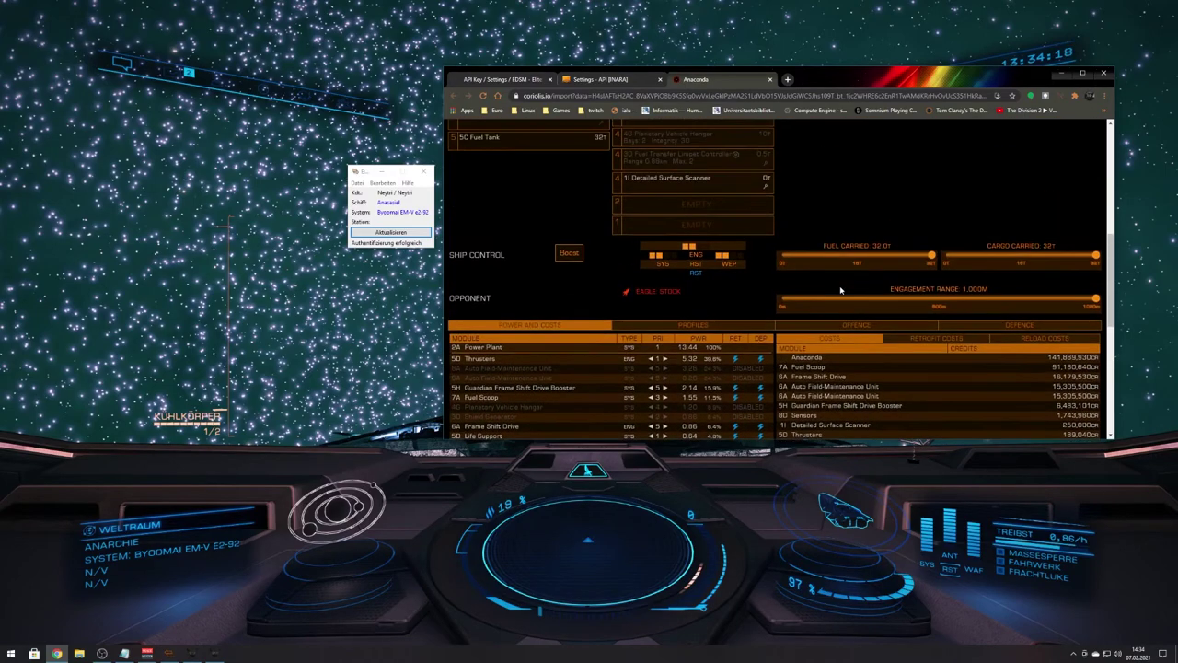
scroll(839, 291, down, 2)
scroll(839, 291, up, 1)
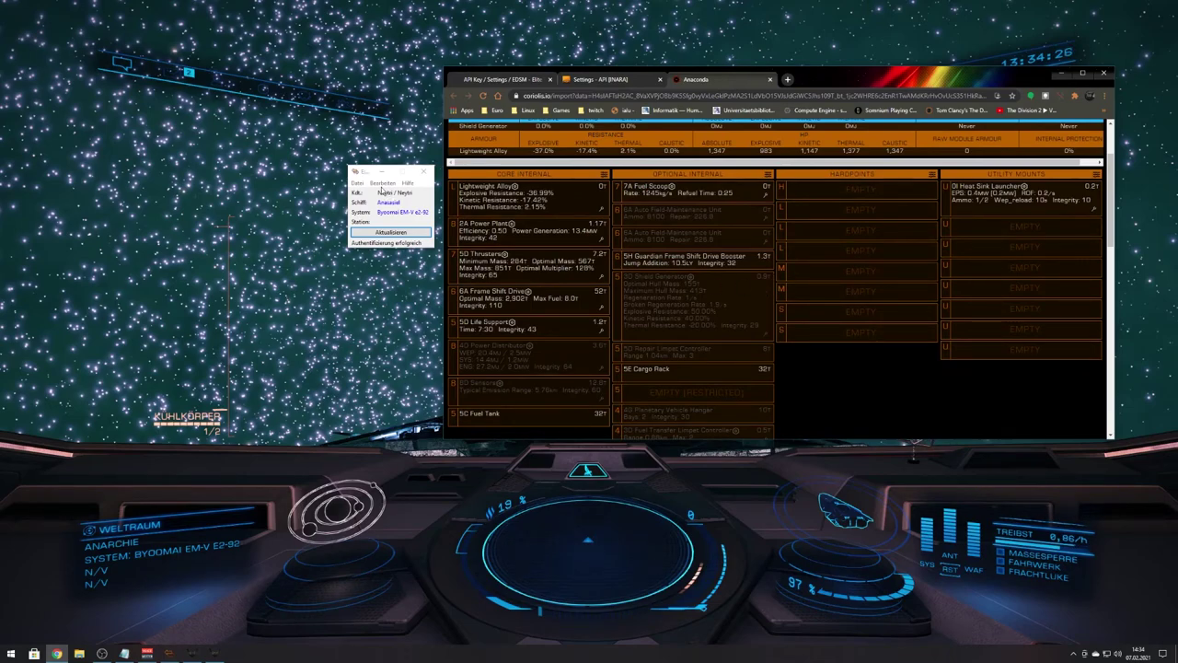
Review the favourite website choices for System in the Market Connector configuration and set Station to Inara
click(352, 182)
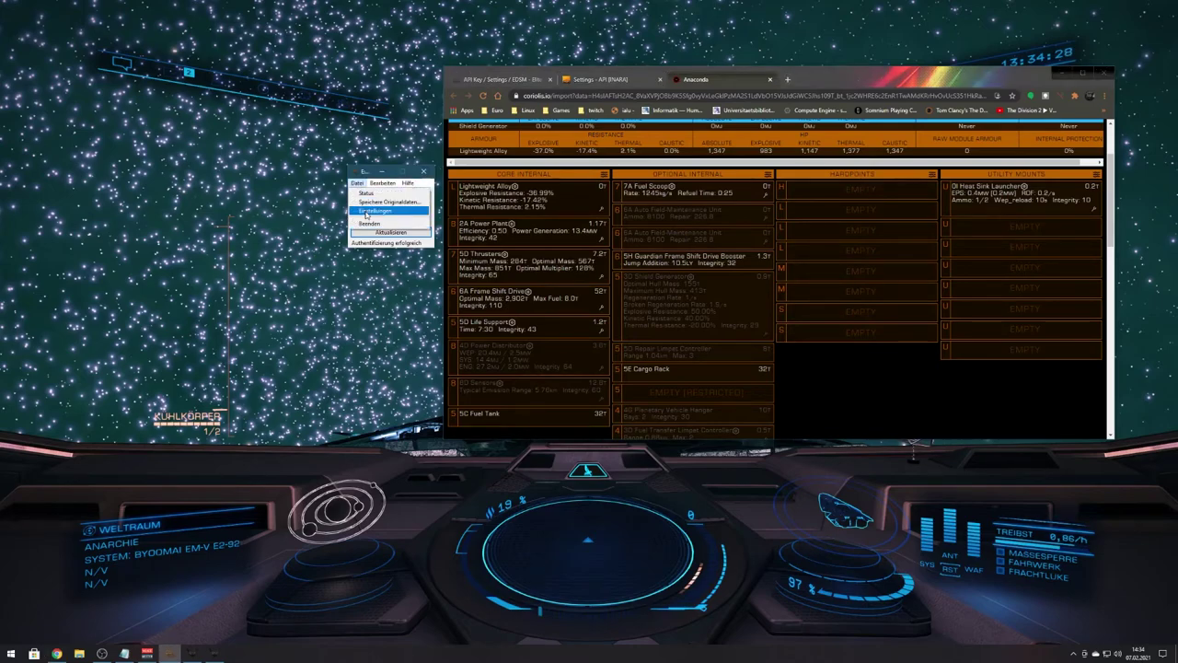
click(366, 214)
click(450, 214)
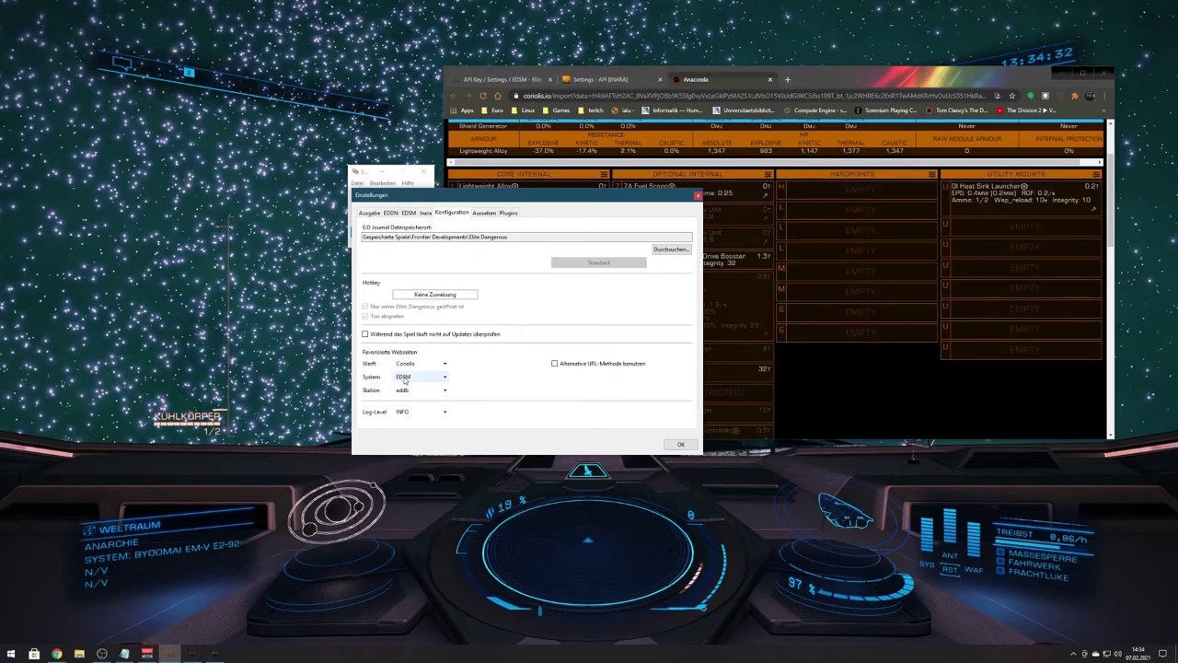
click(405, 377)
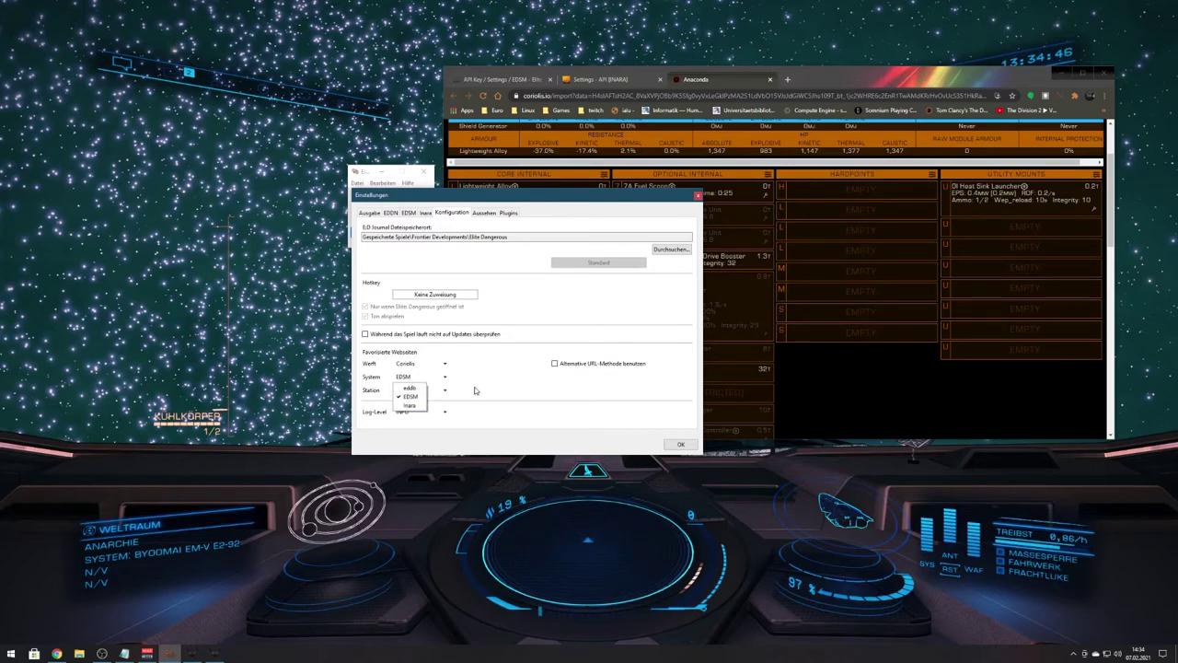
click(410, 387)
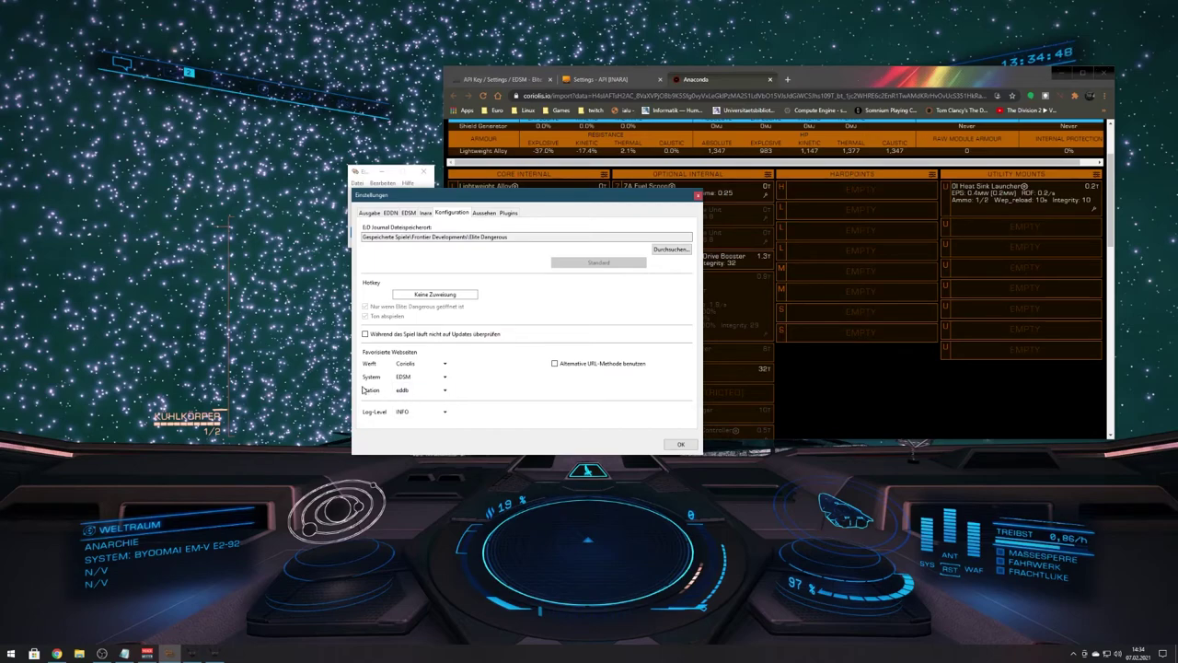
click(437, 392)
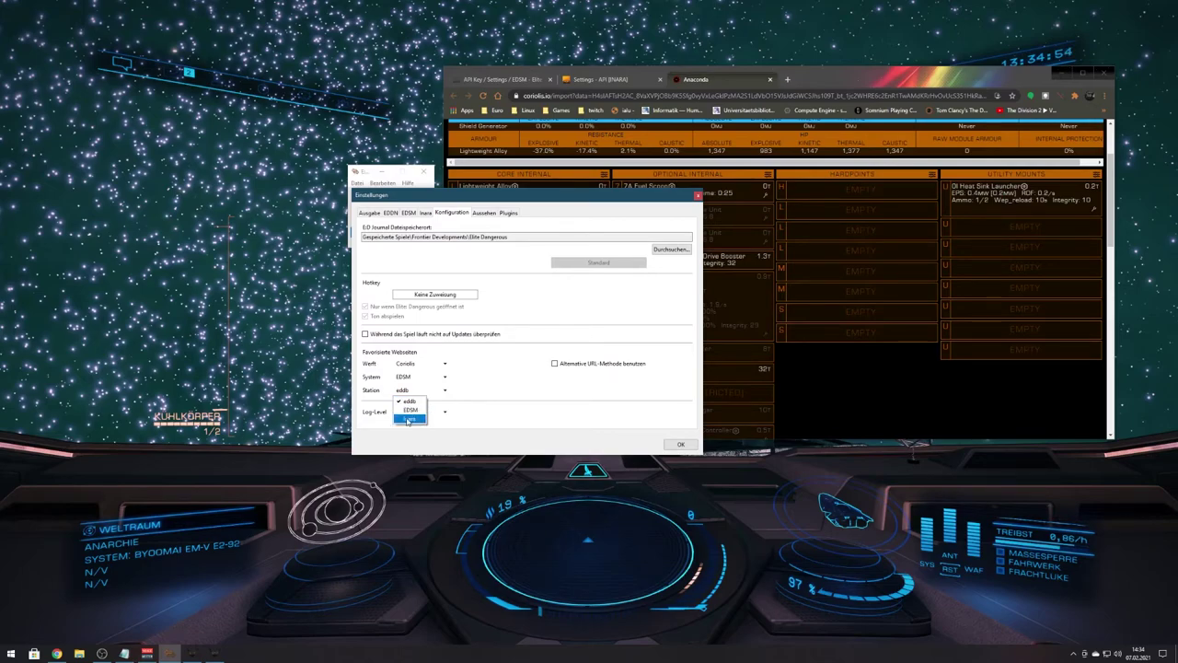
click(411, 420)
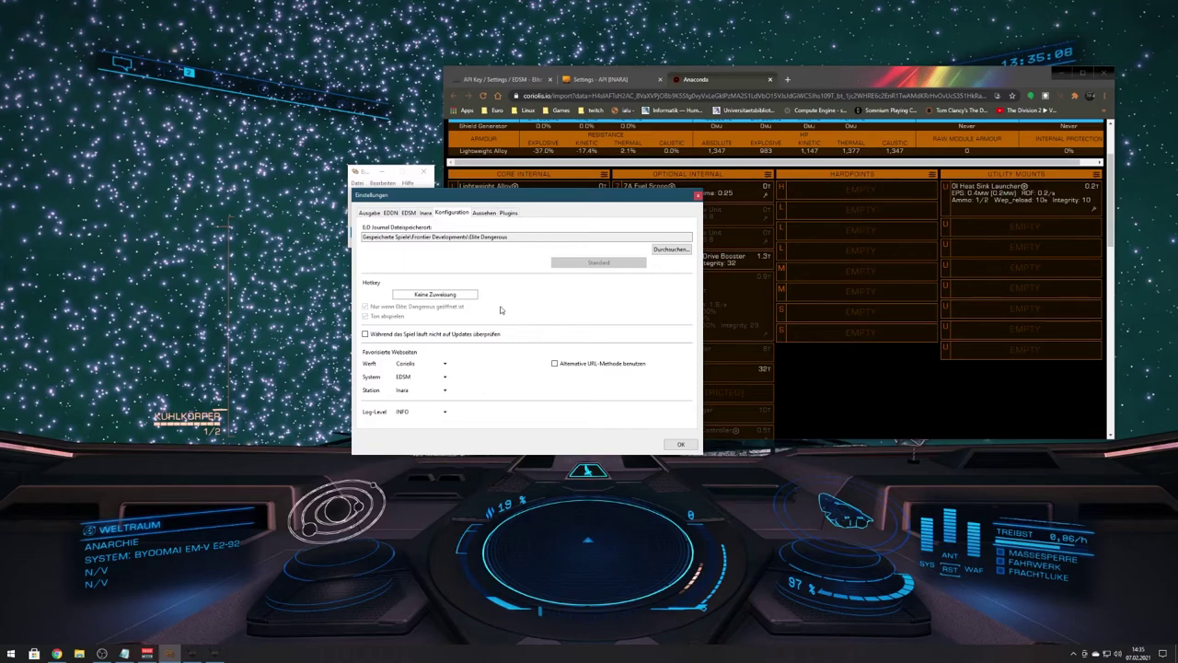
Look through the available interface languages in the Aussehen settings without changing the selection
click(485, 212)
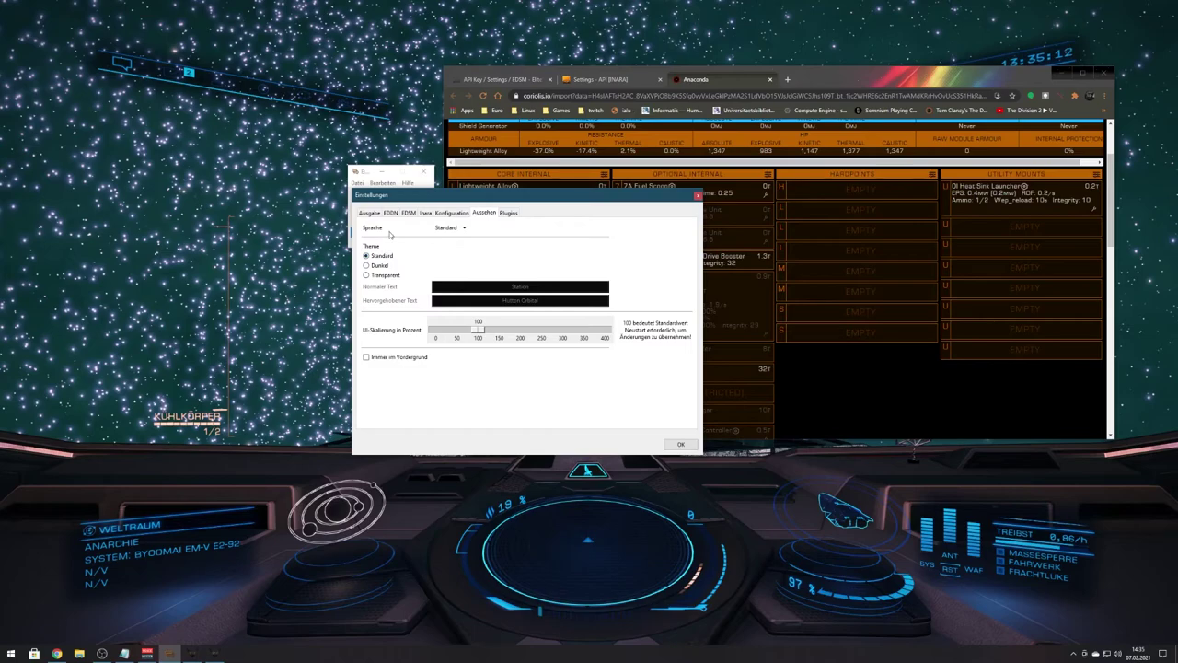
click(465, 228)
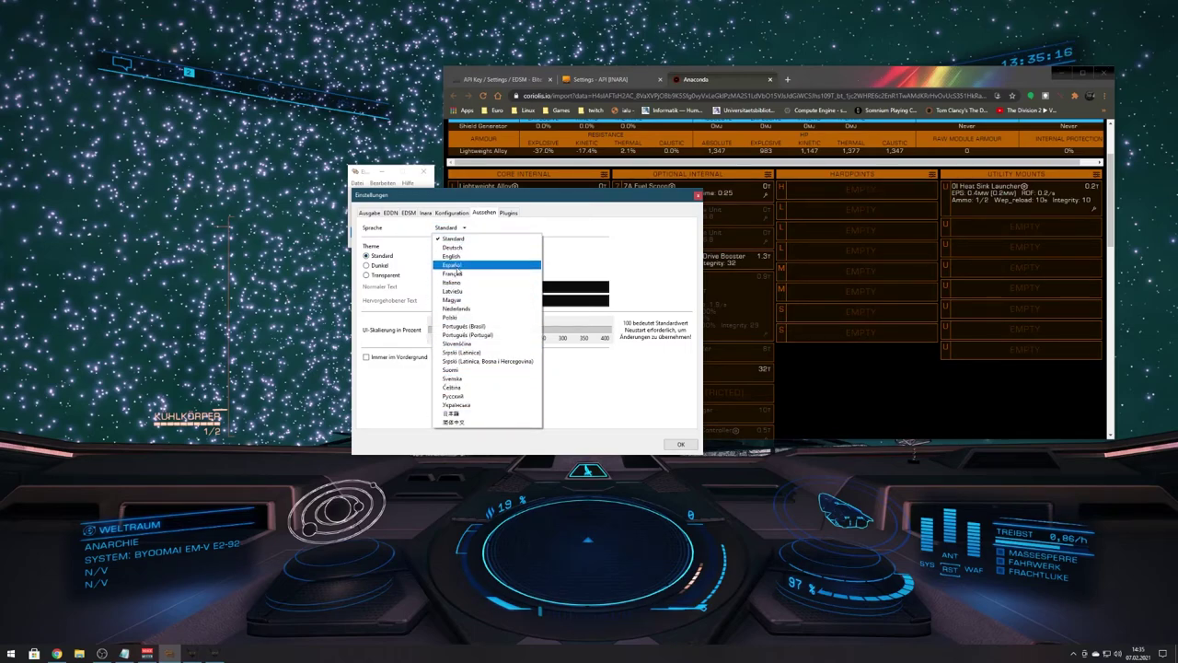
click(578, 236)
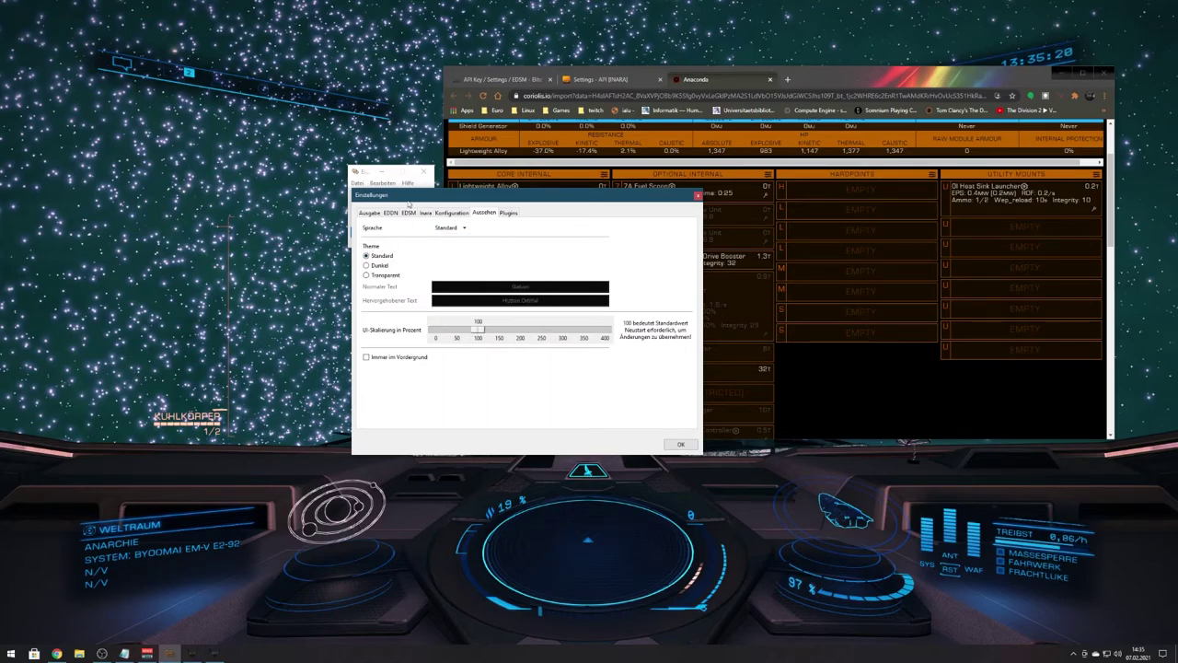
Try the Dunkel theme on the Market Connector, save the settings and reposition its window
drag(411, 196, 488, 204)
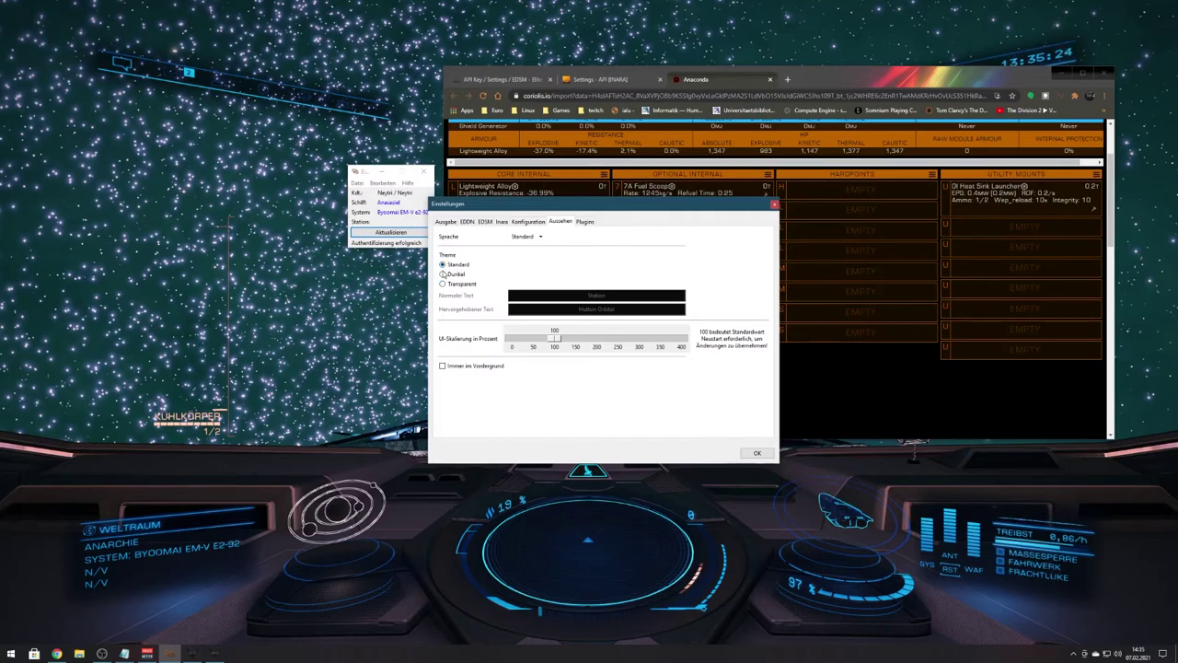
click(442, 273)
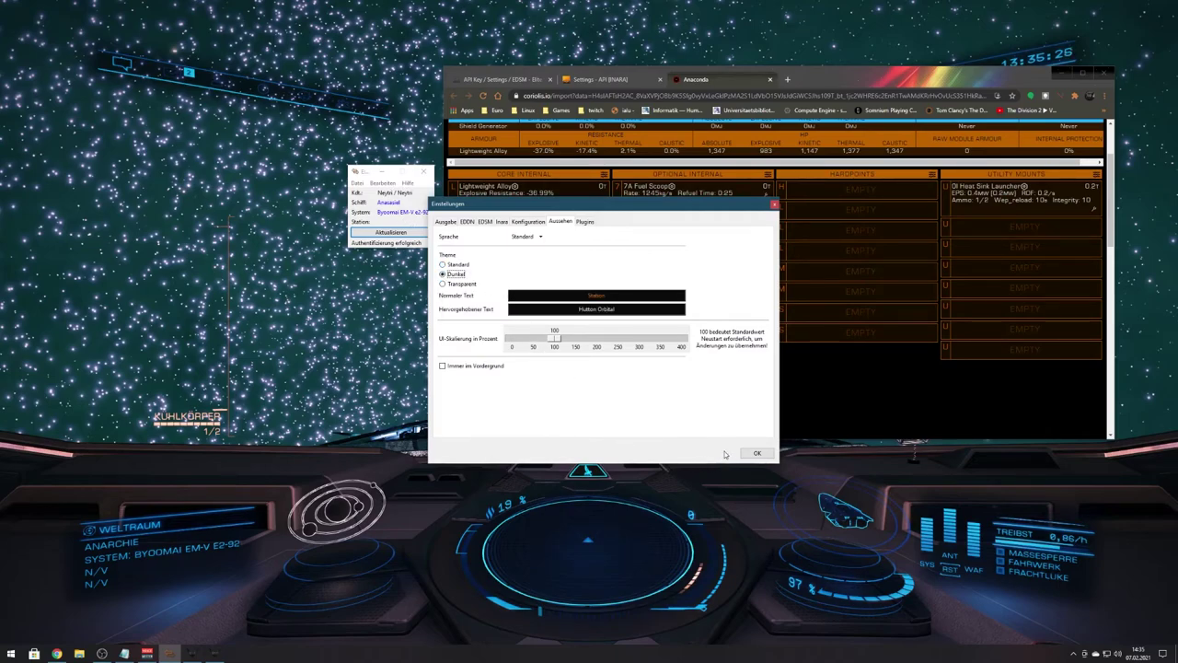
click(757, 453)
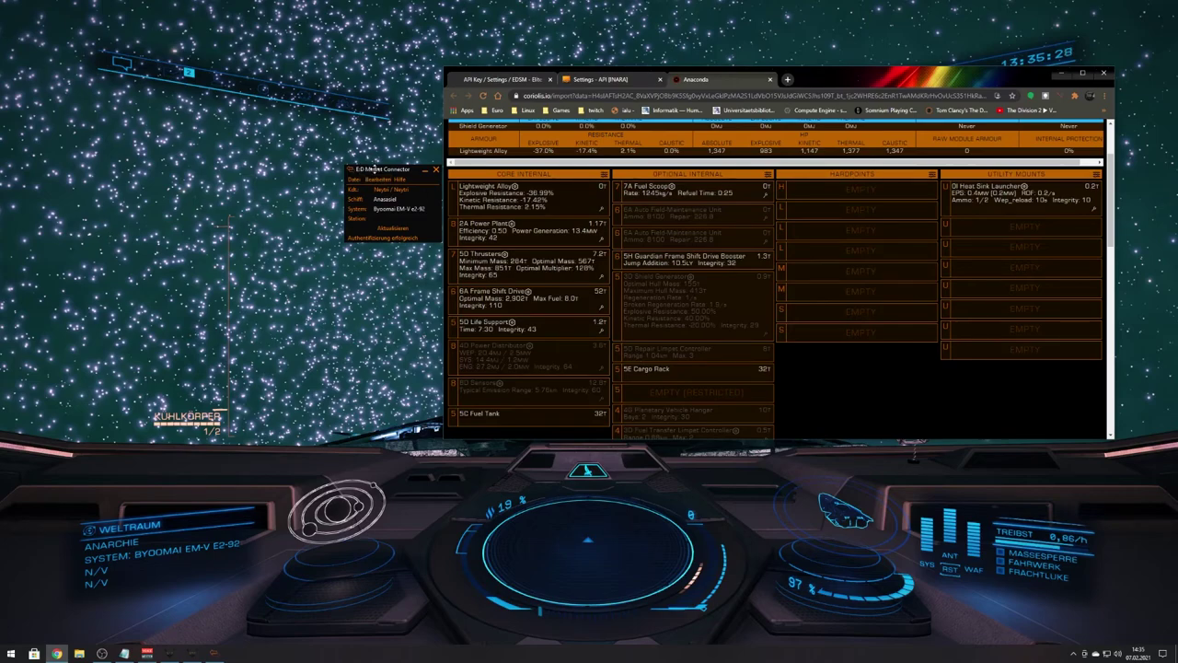
drag(375, 169, 341, 157)
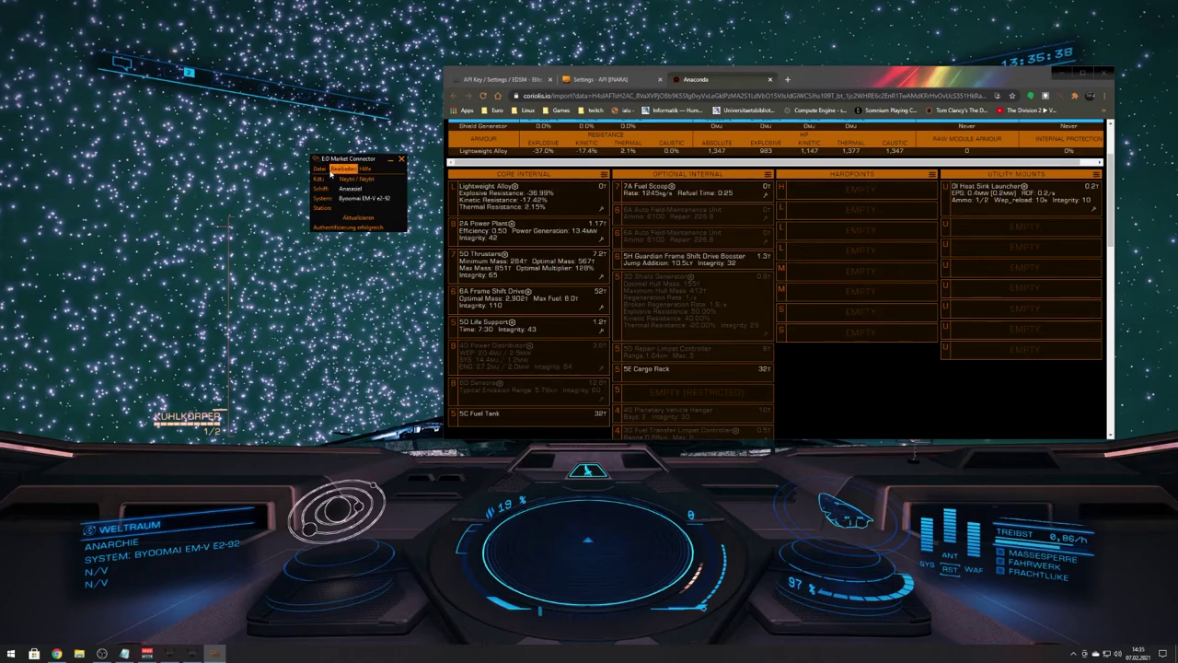
Set the Market Connector's theme to Transparent, enable Immer im Vordergrund, set the UI scaling to 120 percent and save the settings
click(319, 170)
click(336, 196)
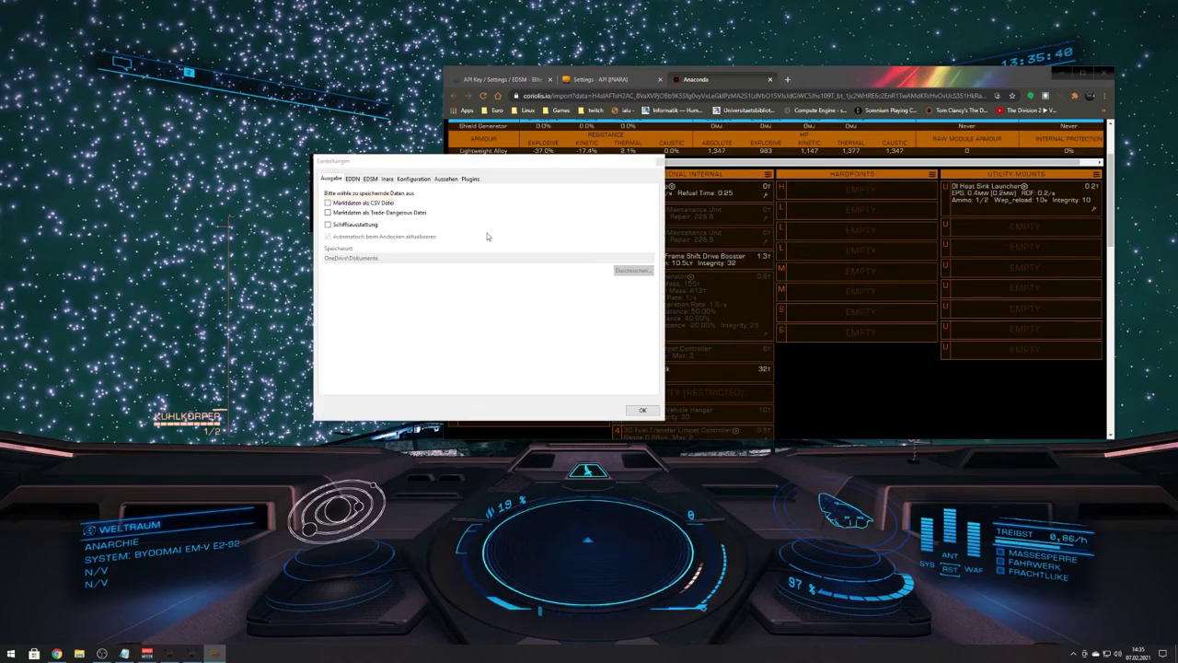
click(450, 182)
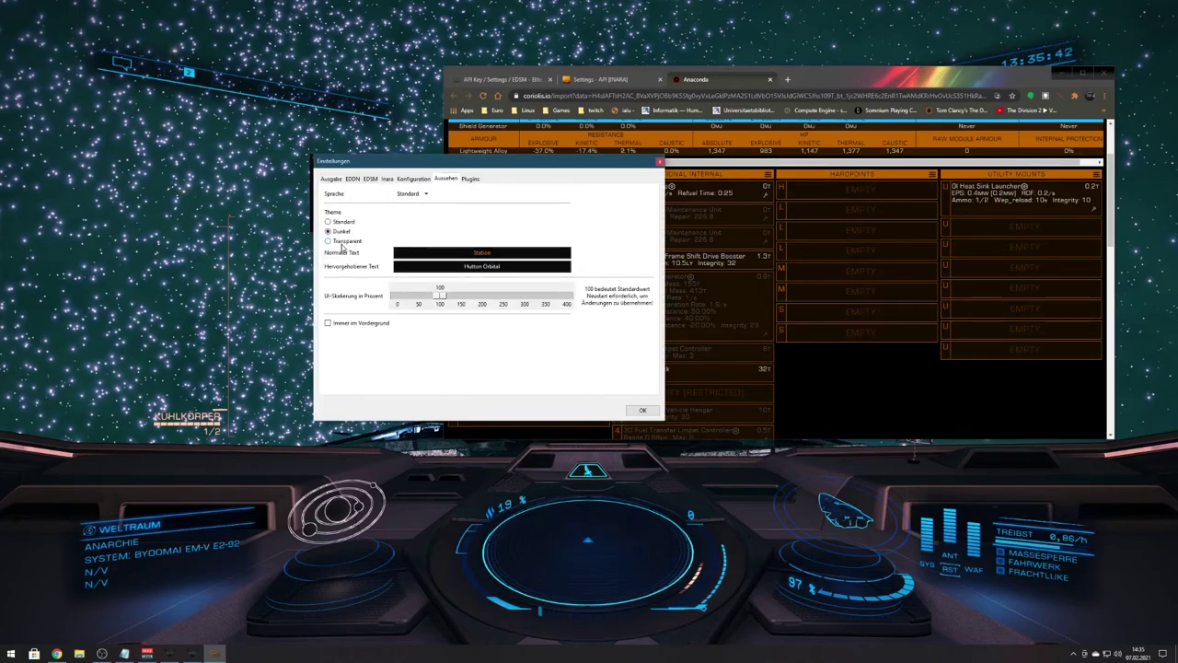
click(329, 241)
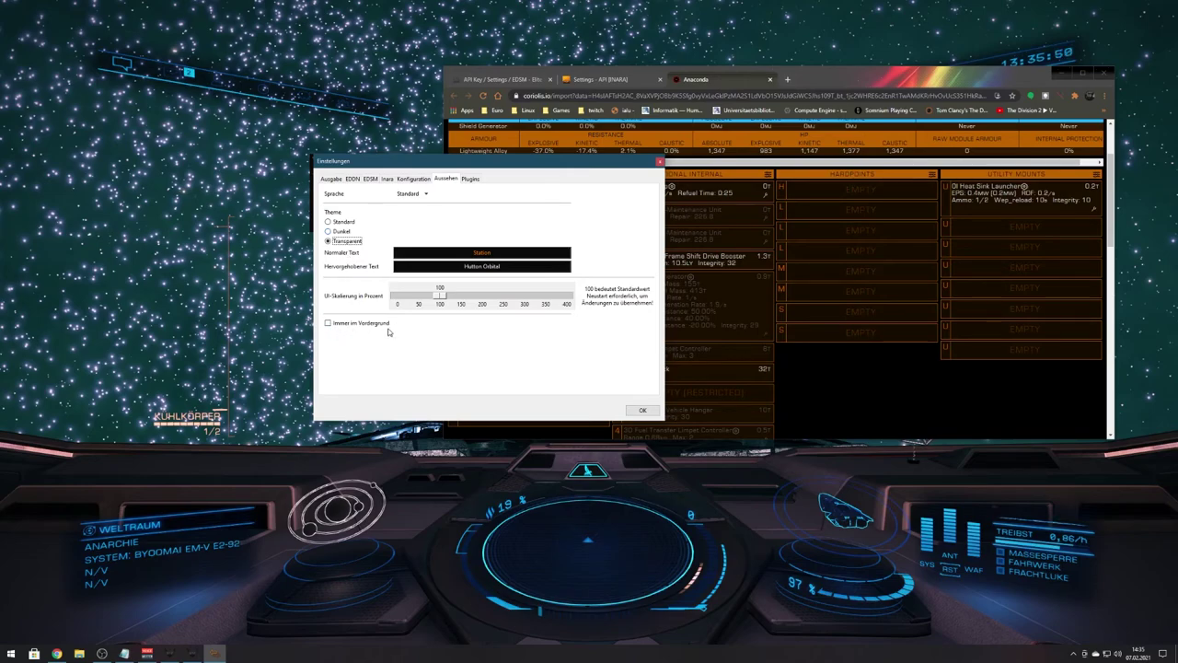
click(329, 323)
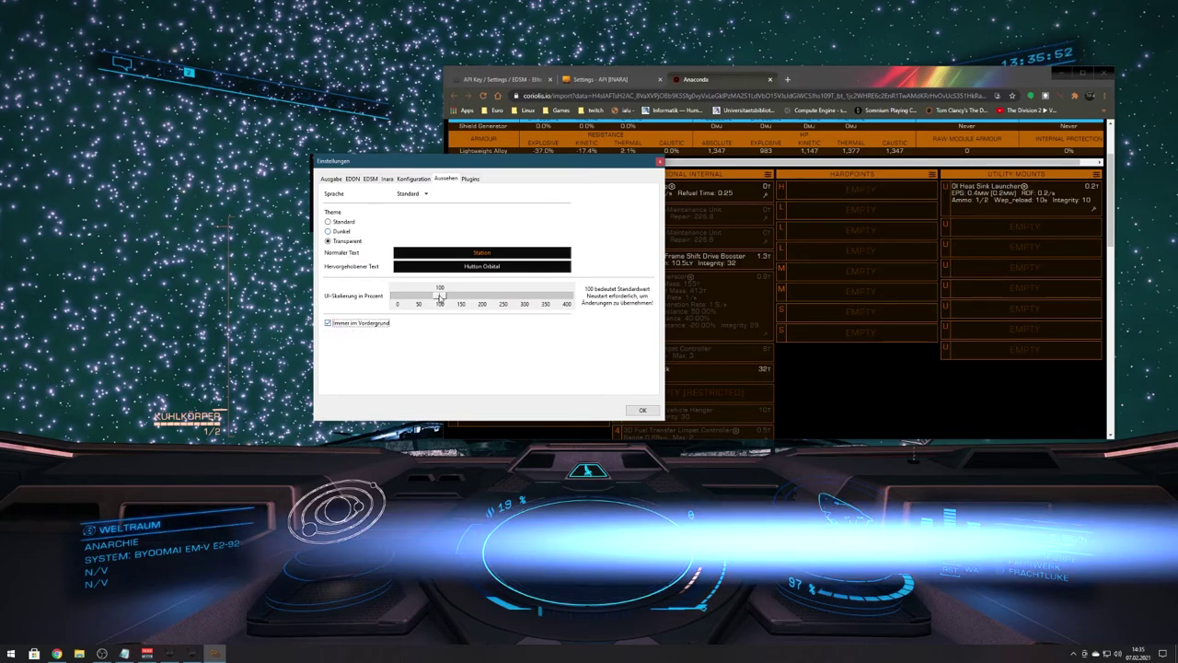
mouse_move(440, 294)
mouse_down()
mouse_move(457, 296)
mouse_move(447, 296)
mouse_up()
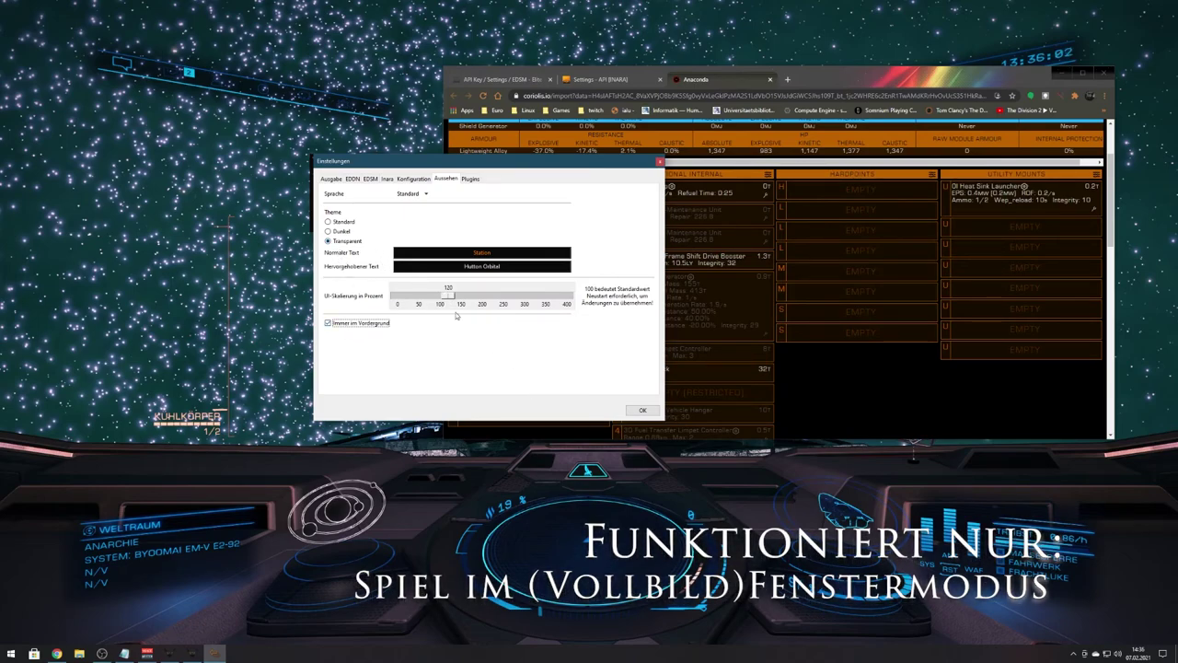
click(642, 410)
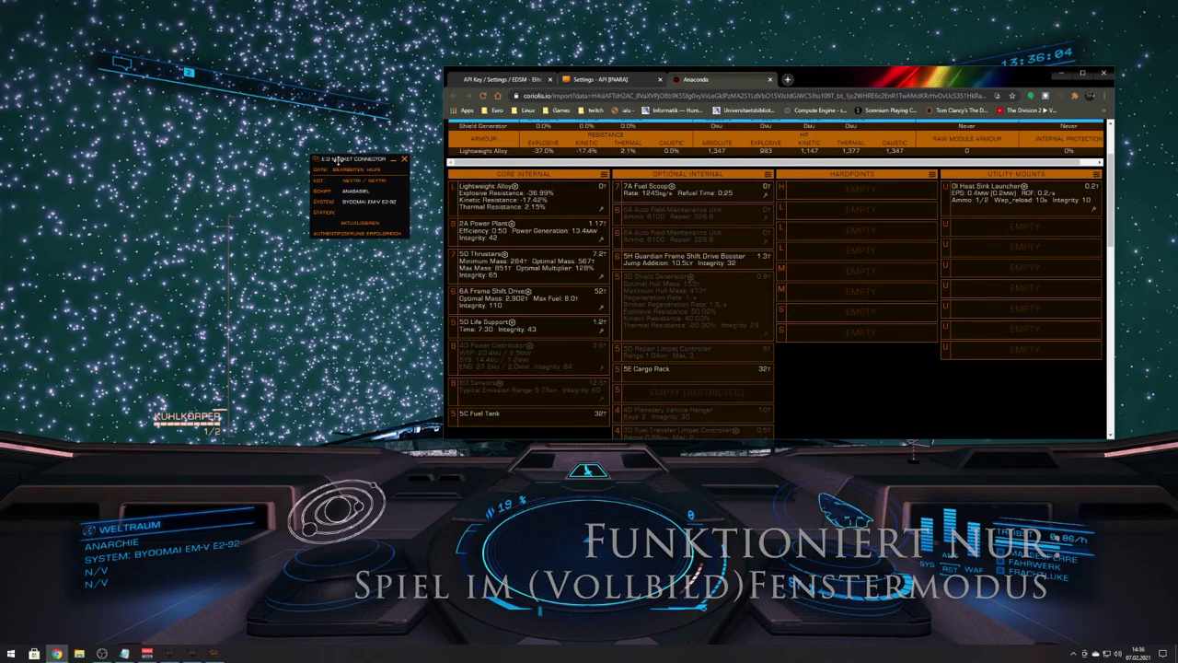
Place the Market Connector window over the cockpit dashboard near the orbit display and switch to the game to check the overlay
click(313, 200)
drag(313, 200, 290, 406)
click(230, 276)
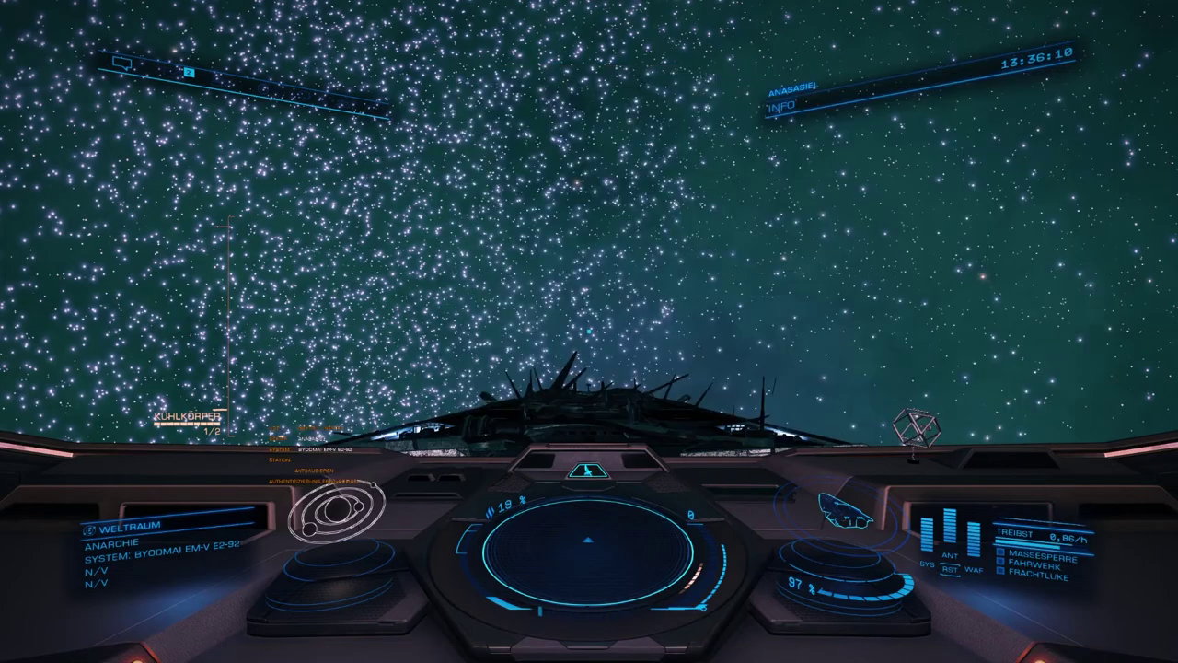
key(a)
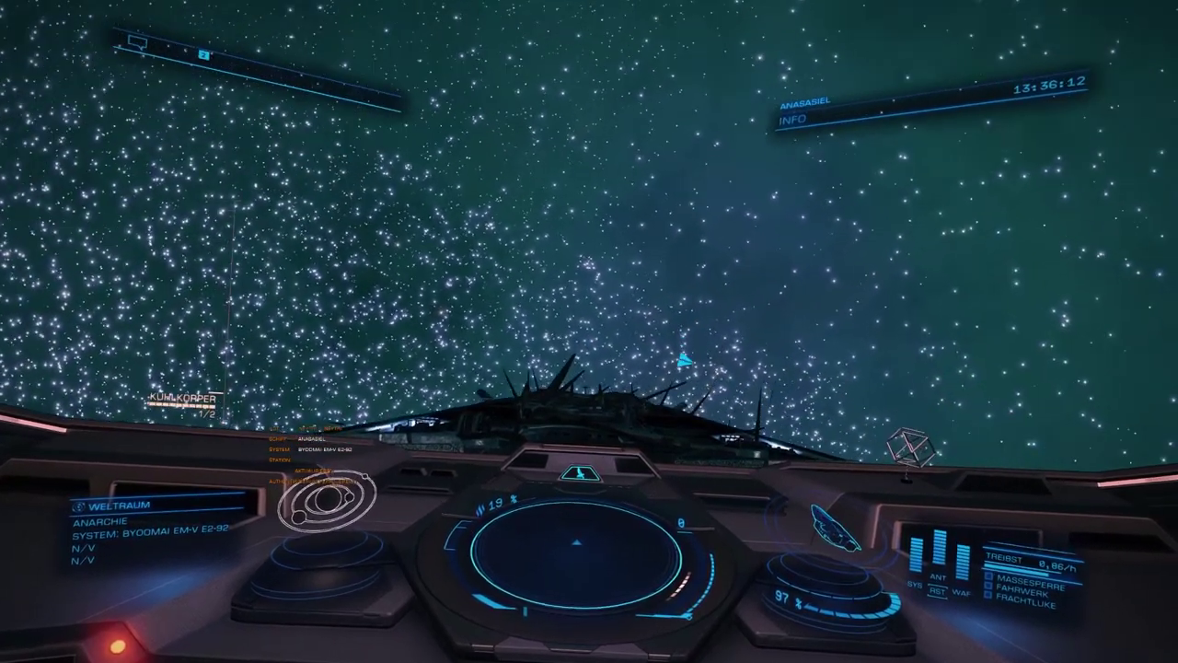
Move the Market Connector overlay from the dashboard to the open sky beneath the INFO display and check its Datei commands
key(a)
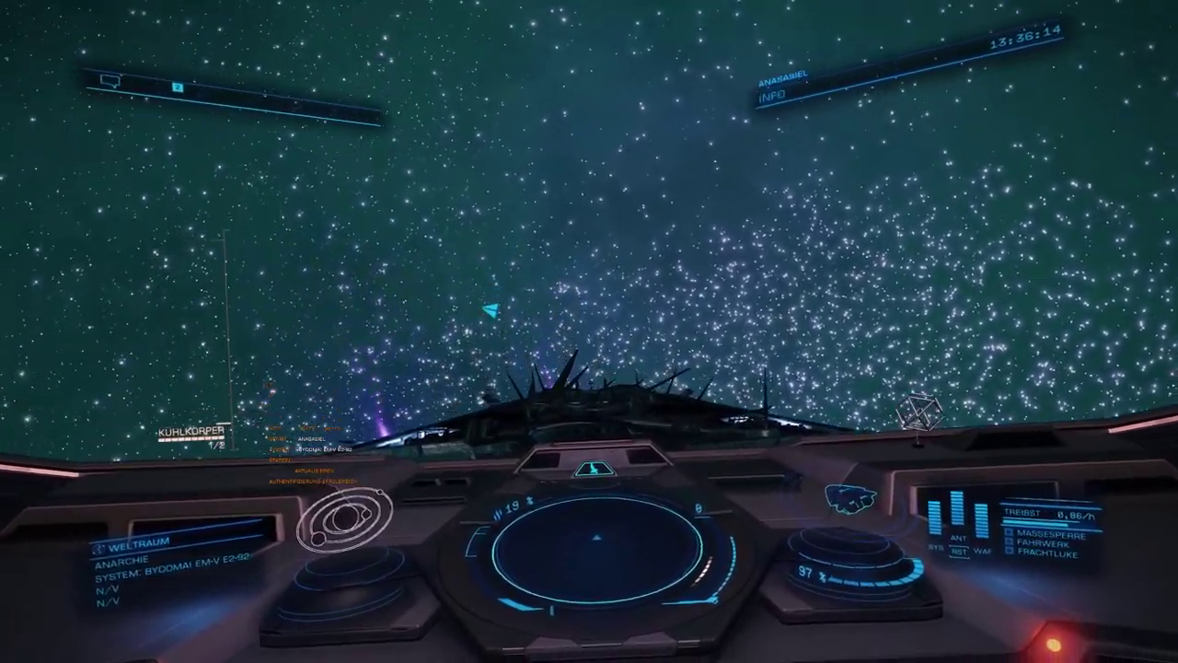
key(a)
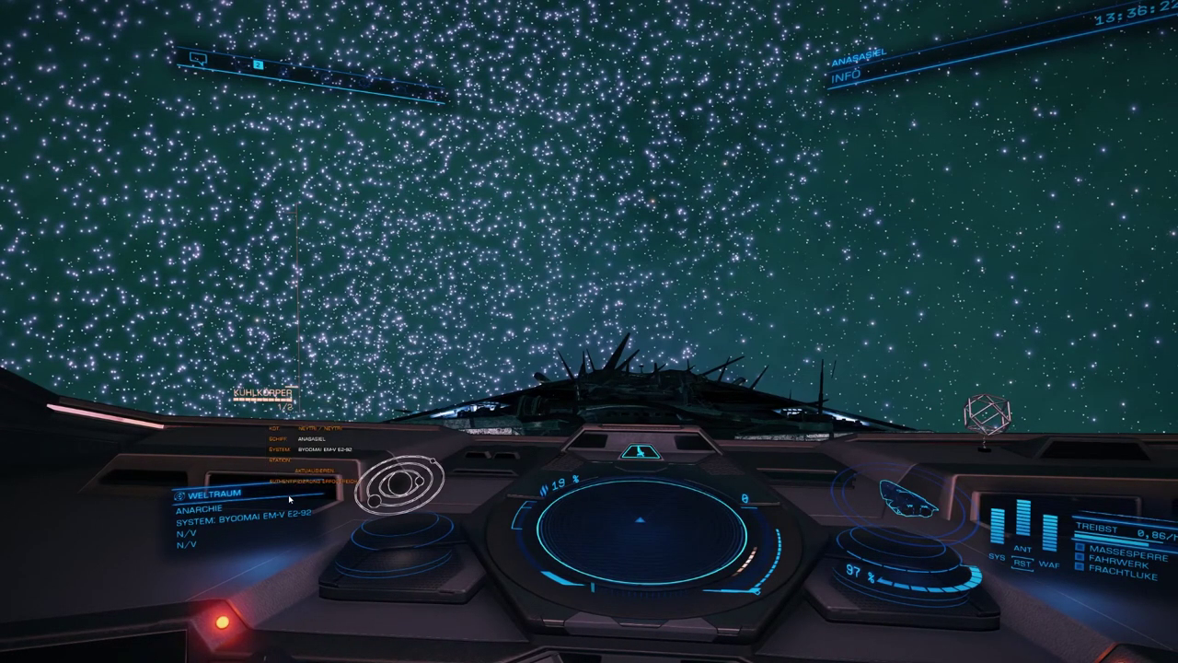
mouse_move(288, 487)
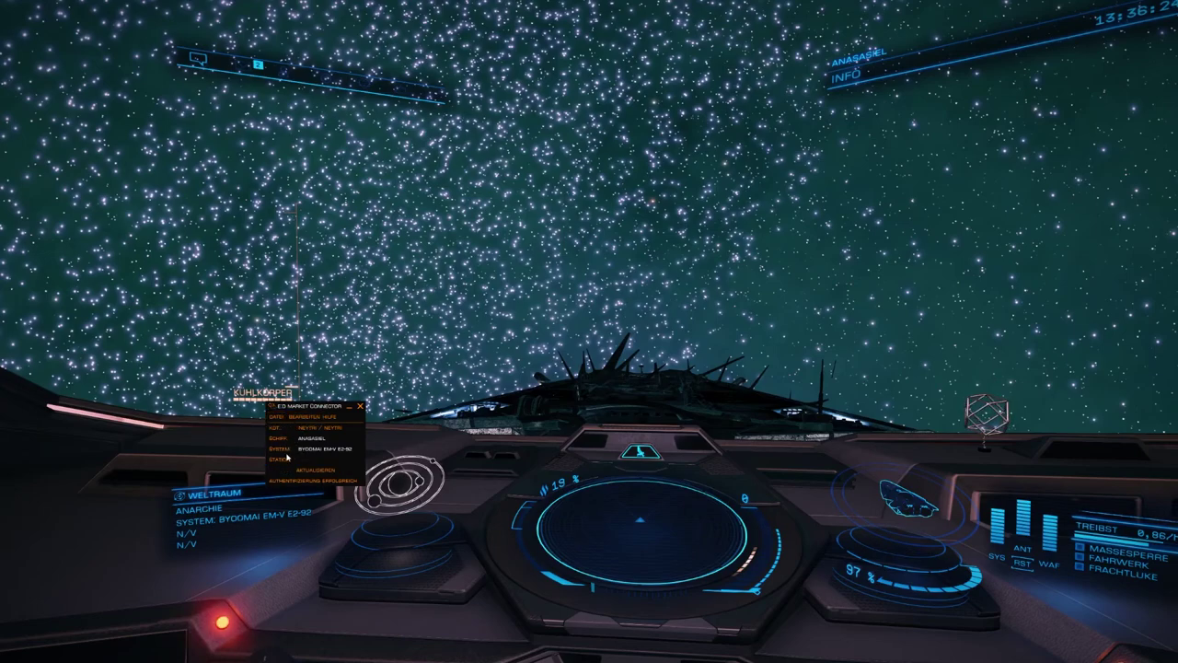
drag(304, 406, 357, 355)
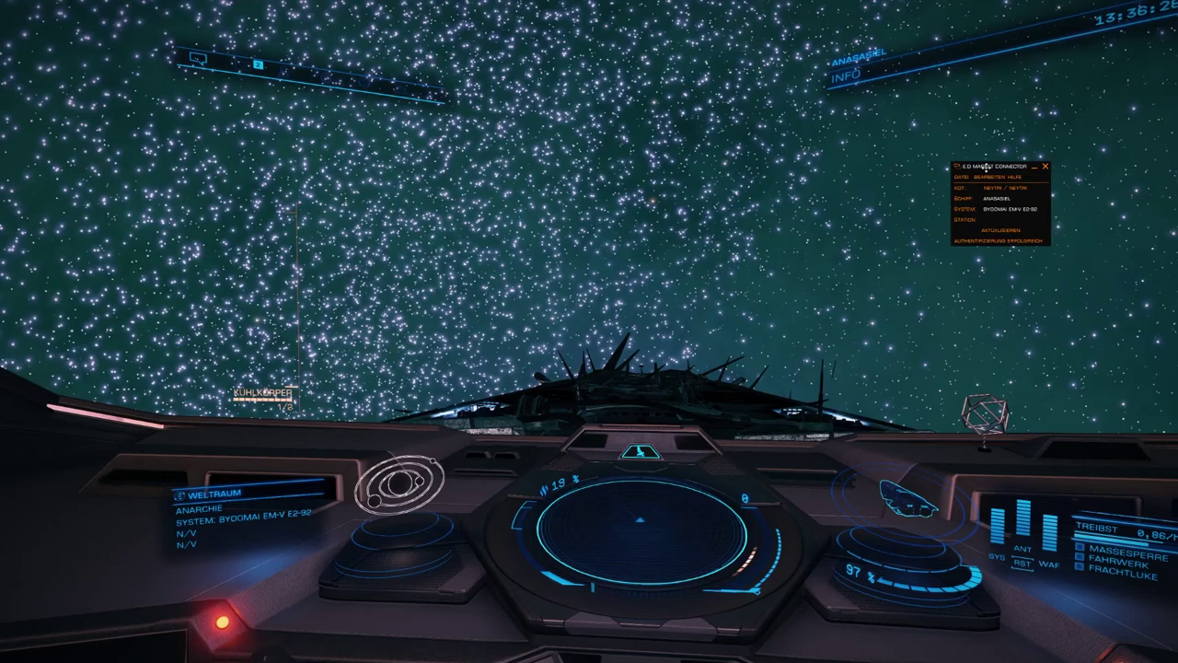
drag(994, 162, 993, 144)
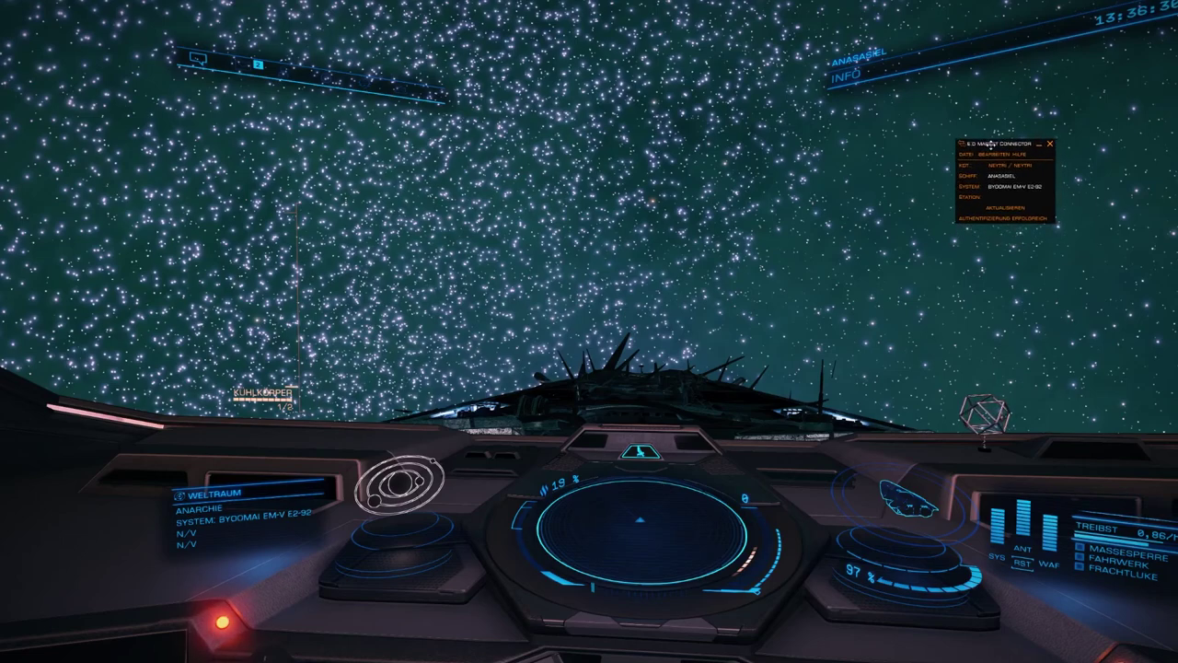
click(969, 157)
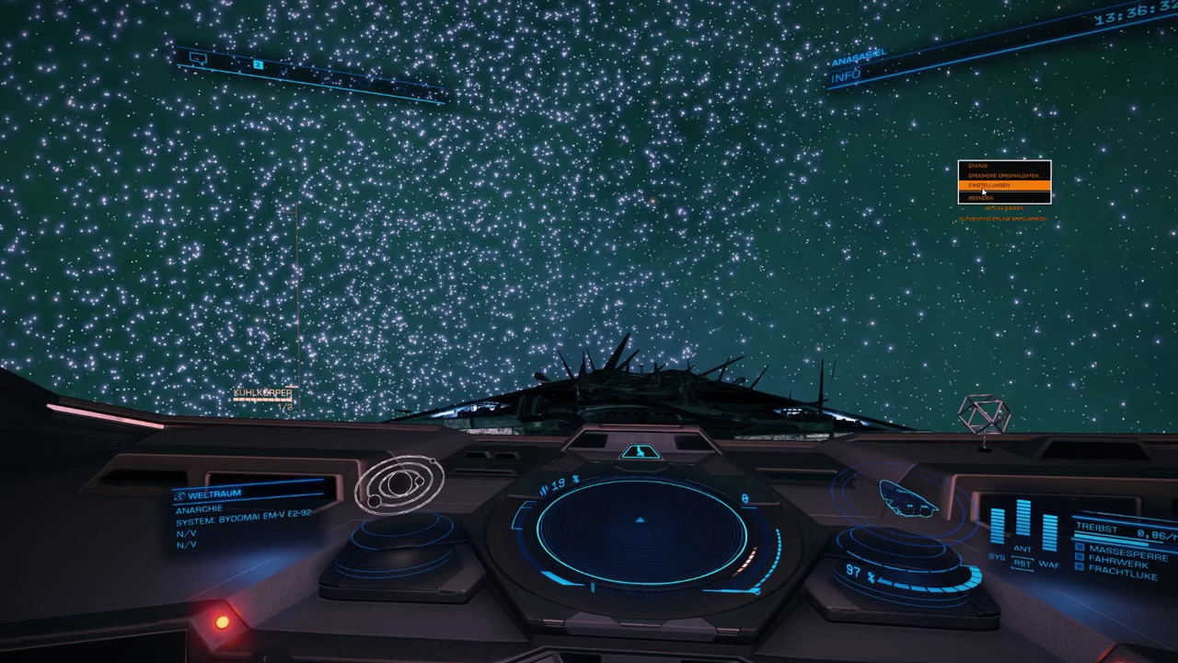
click(969, 157)
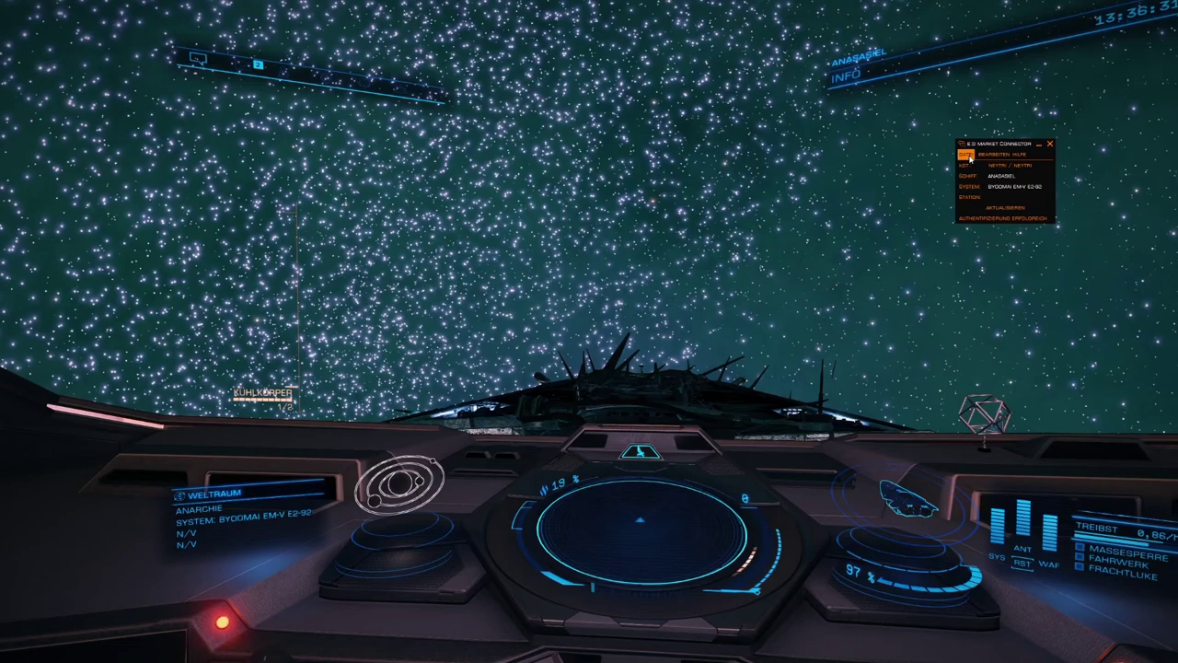